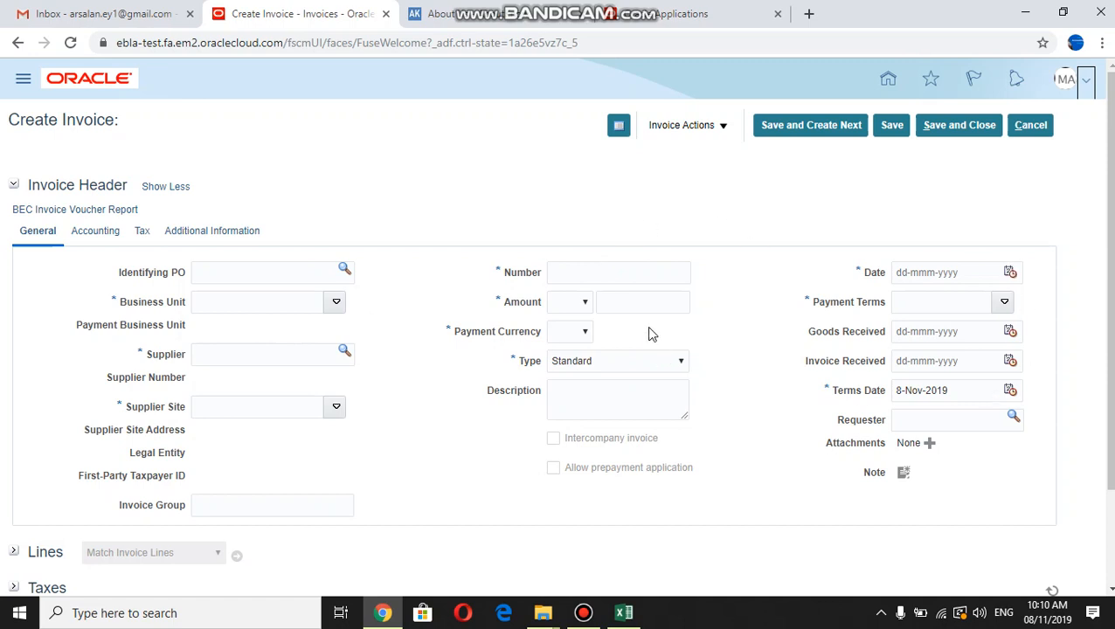
- Set the business unit to Beijing Emirates International Construction Co BU and find and select BEC Amortization Expenses as the supplier
click(337, 303)
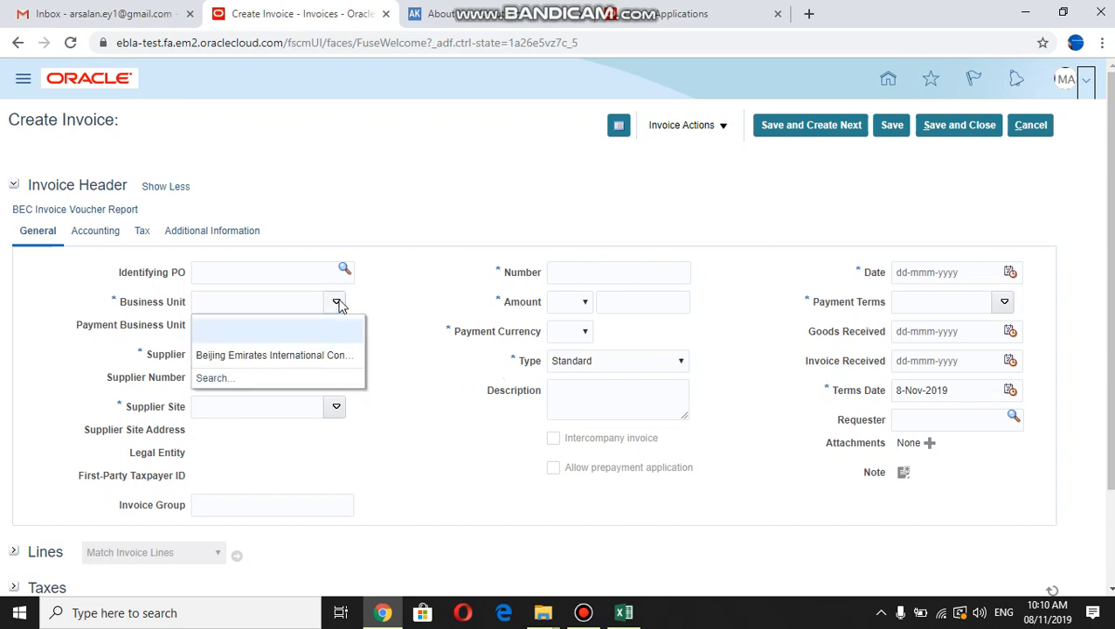
click(266, 356)
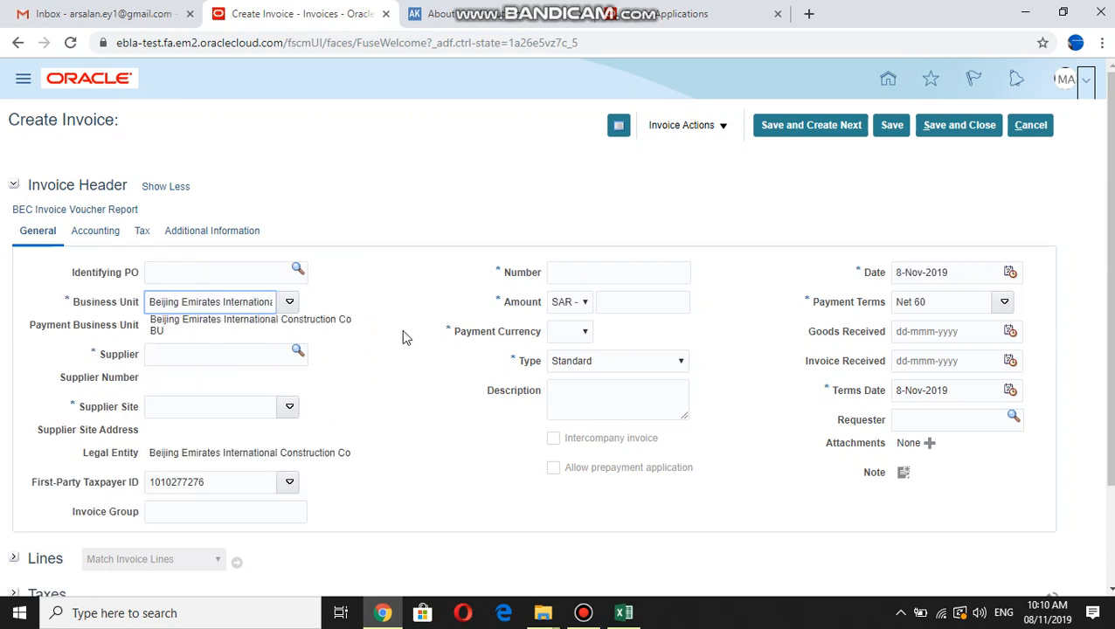
click(296, 352)
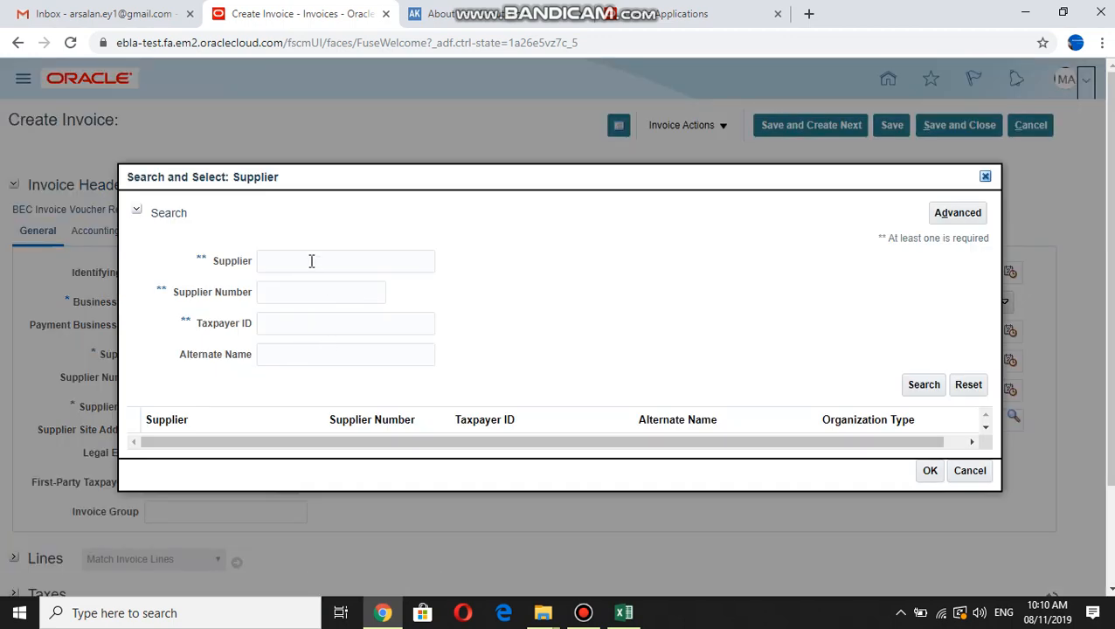
click(311, 261)
text(BEC)
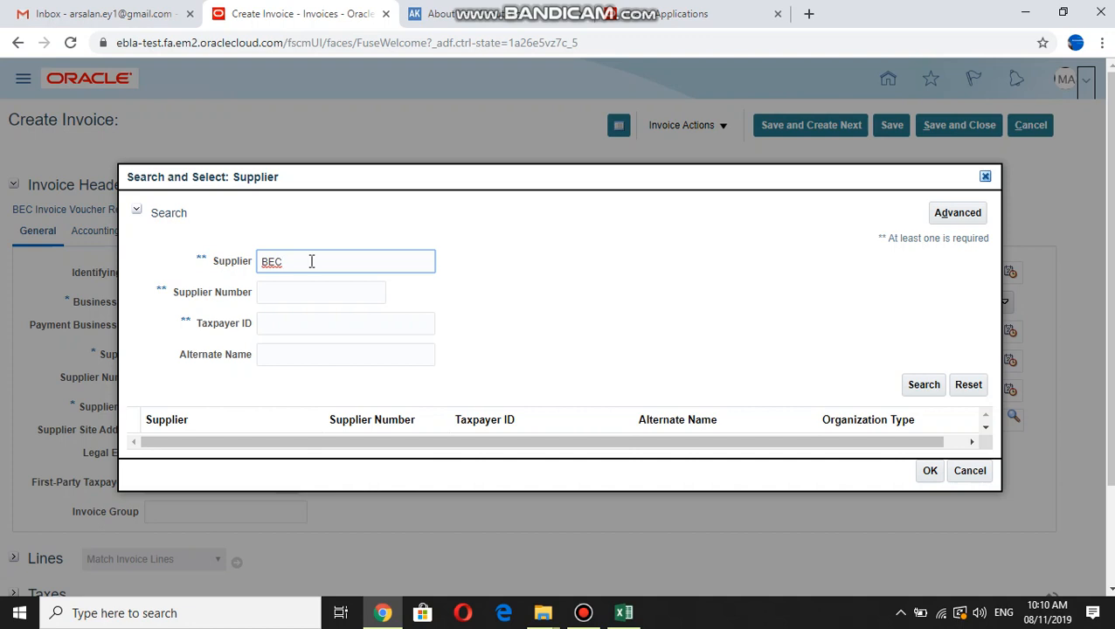
key(Return)
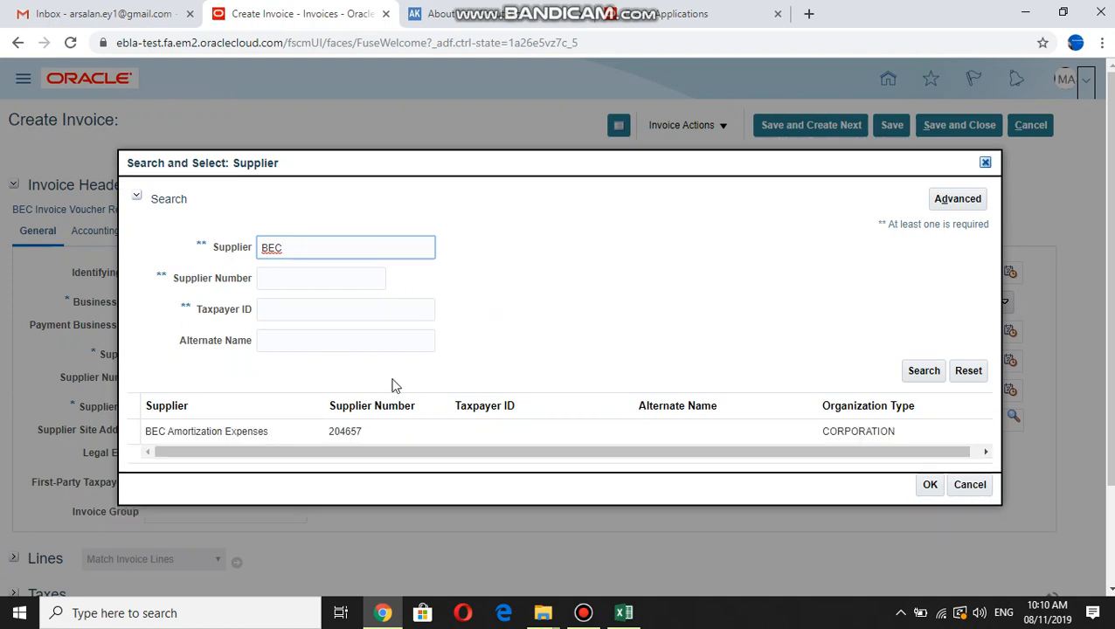
click(340, 428)
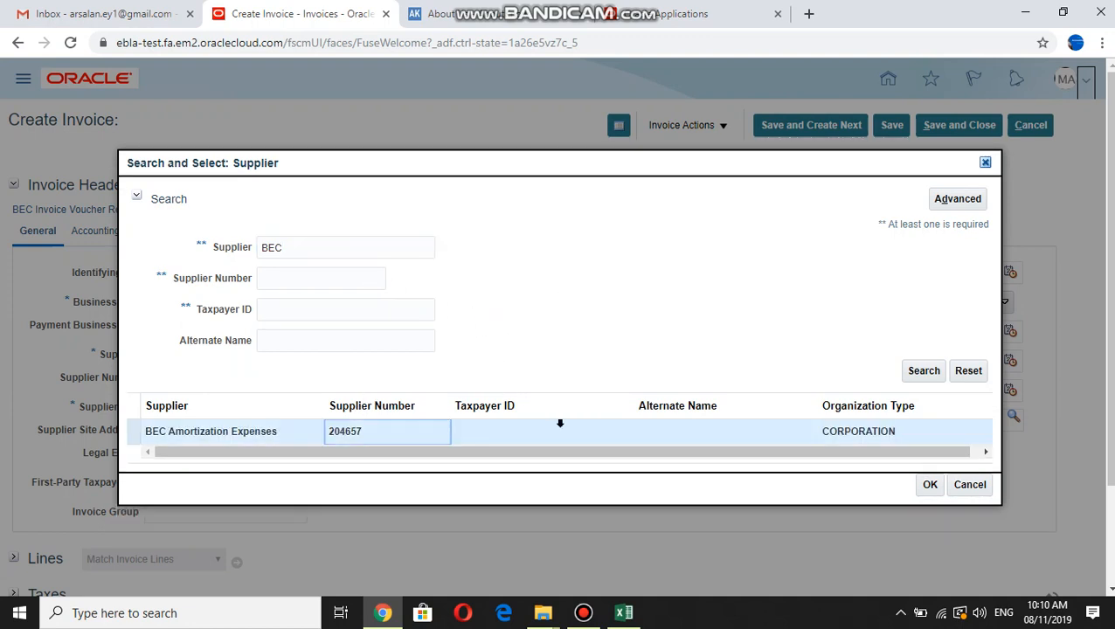
click(929, 485)
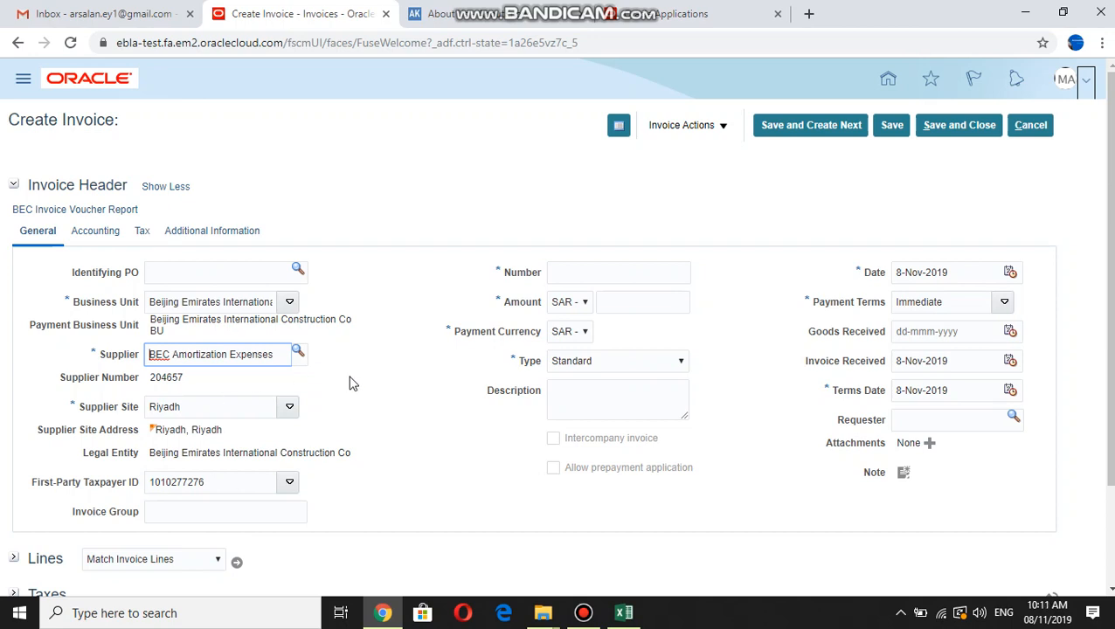
- Enter invoice number 74839392 and an invoice amount of SAR 105,000.00
click(587, 268)
text(7)
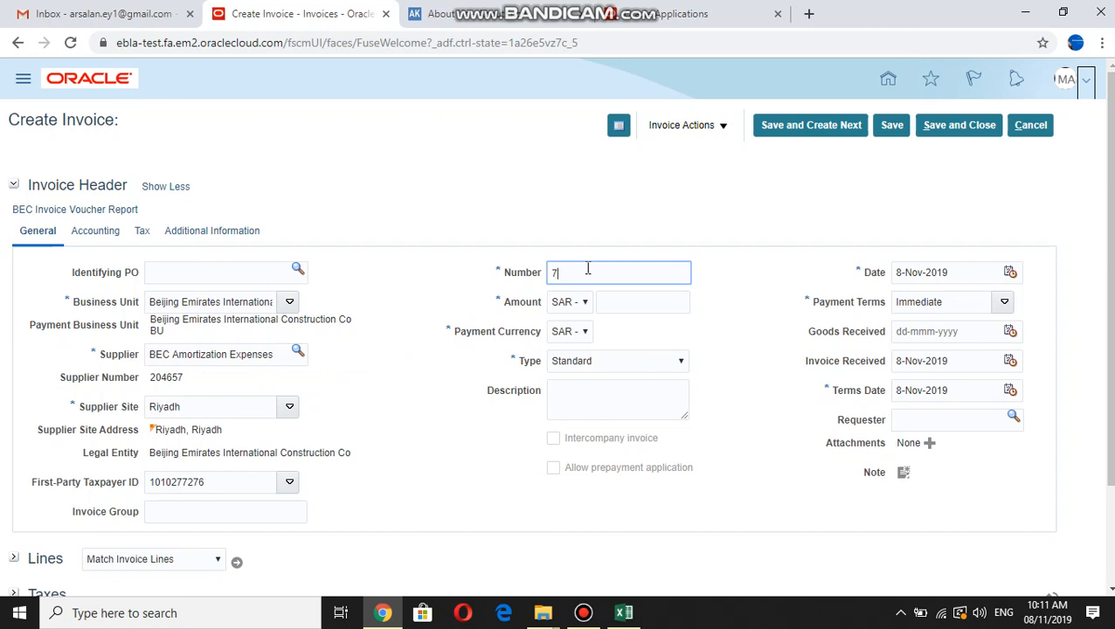
text(4839362)
click(627, 305)
text(10)
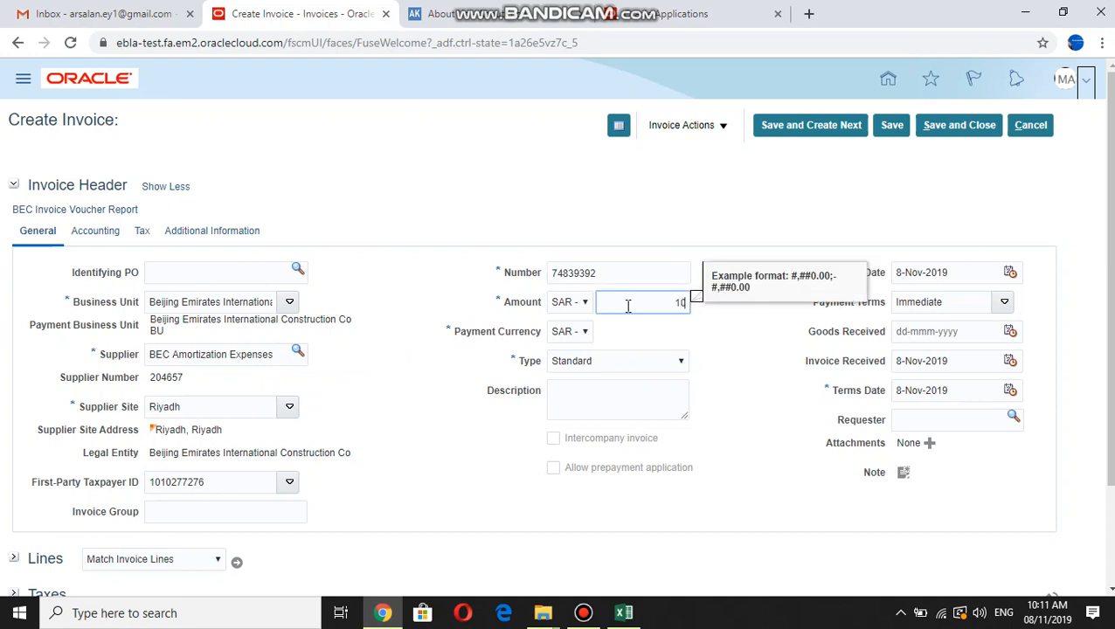
text(5000)
key(Tab)
key(Tab)
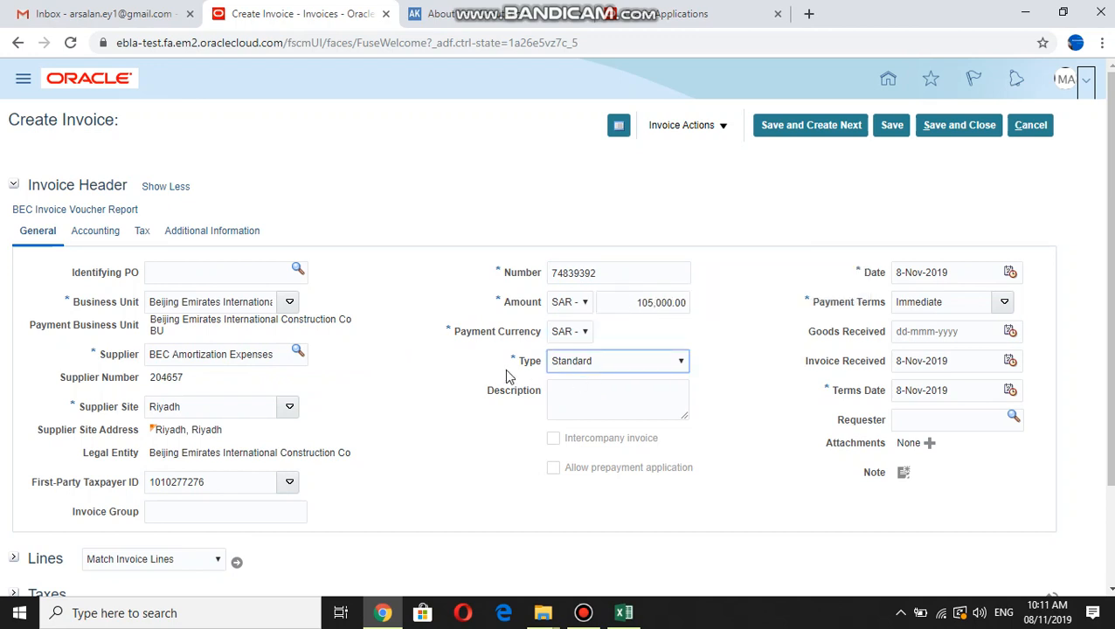
- Keep the invoice type as Standard and enter the description "Printing & Stationery Expenses"
click(586, 366)
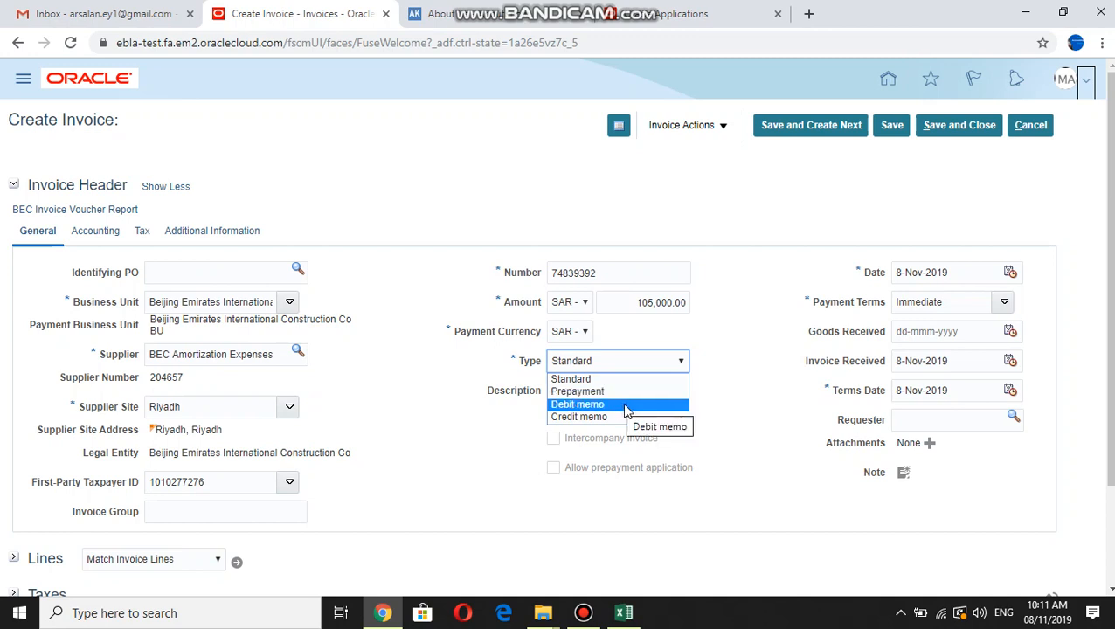
click(734, 385)
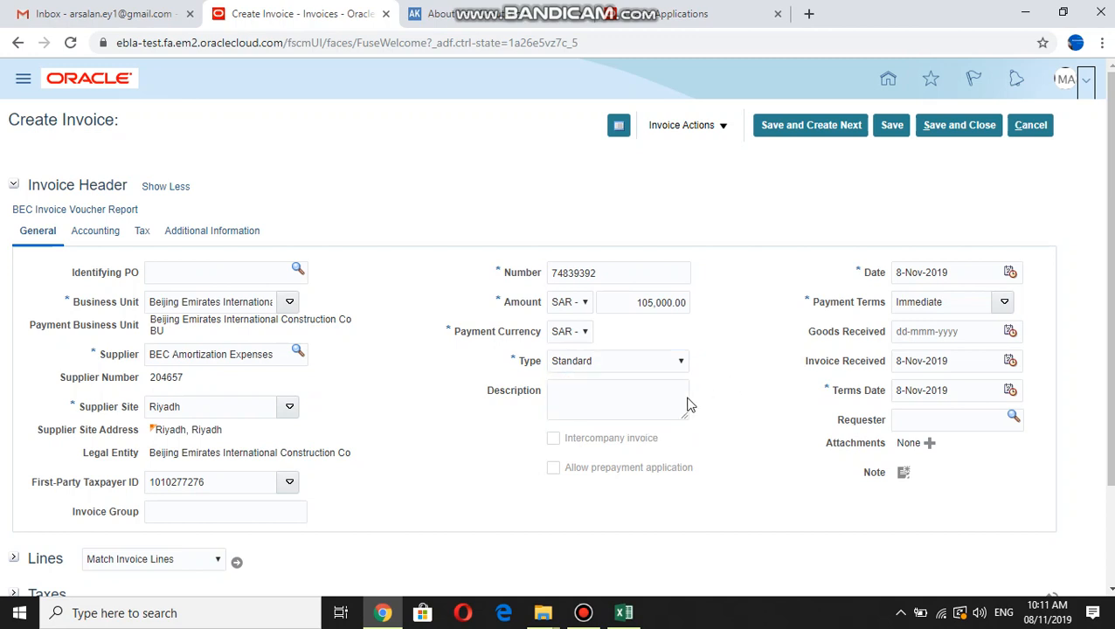
click(587, 407)
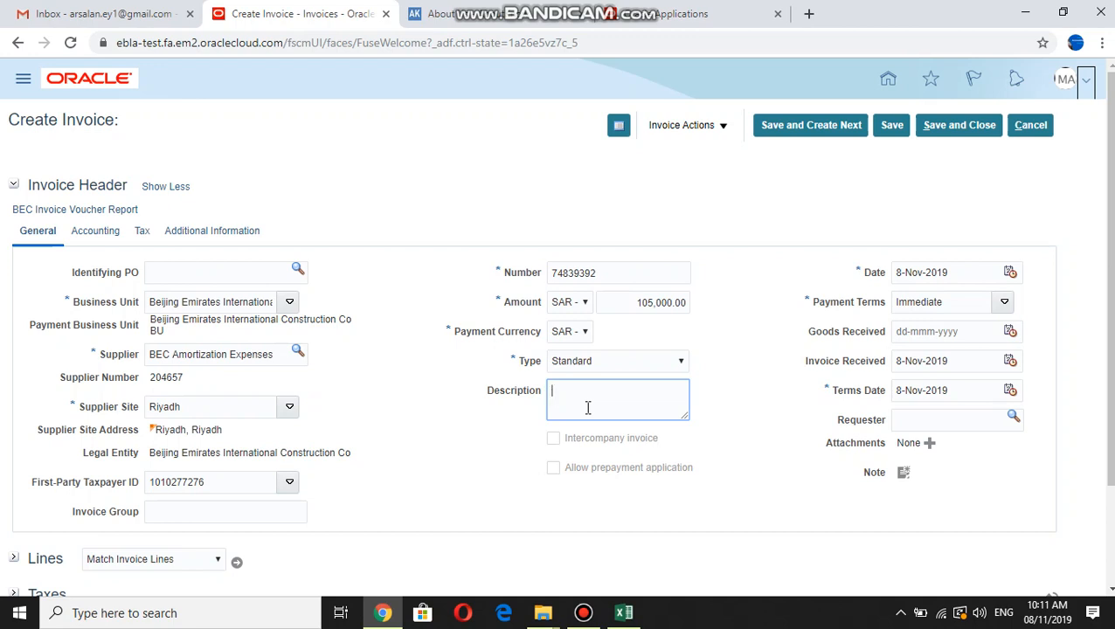
text(Printing & Stationey Expens)
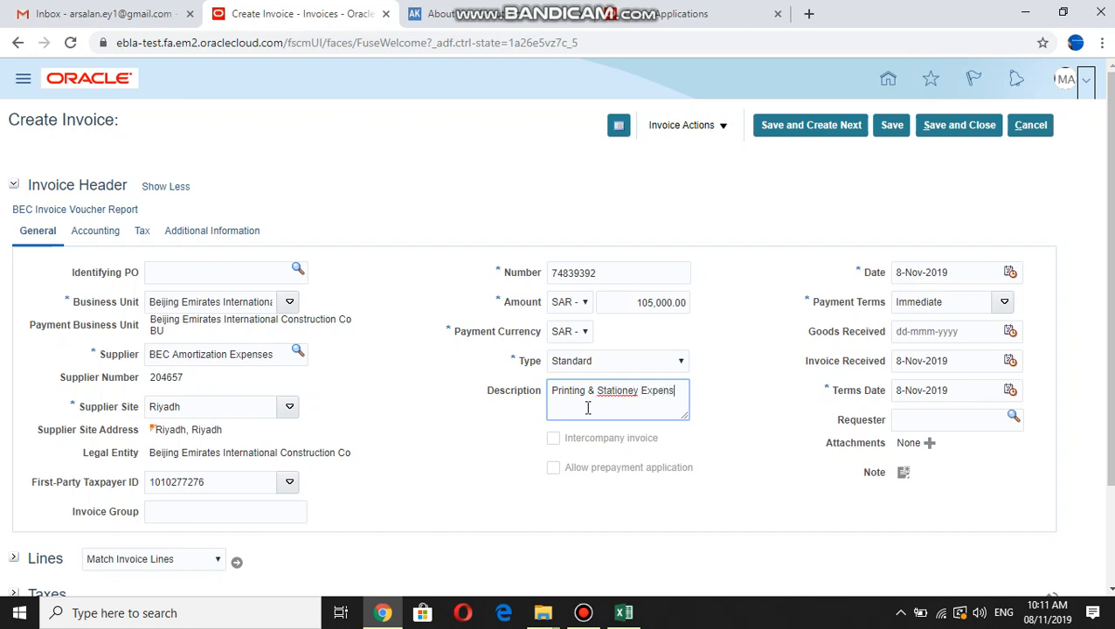
text(es)
key(BackSpace)
text(s)
right_click(609, 395)
key(Escape)
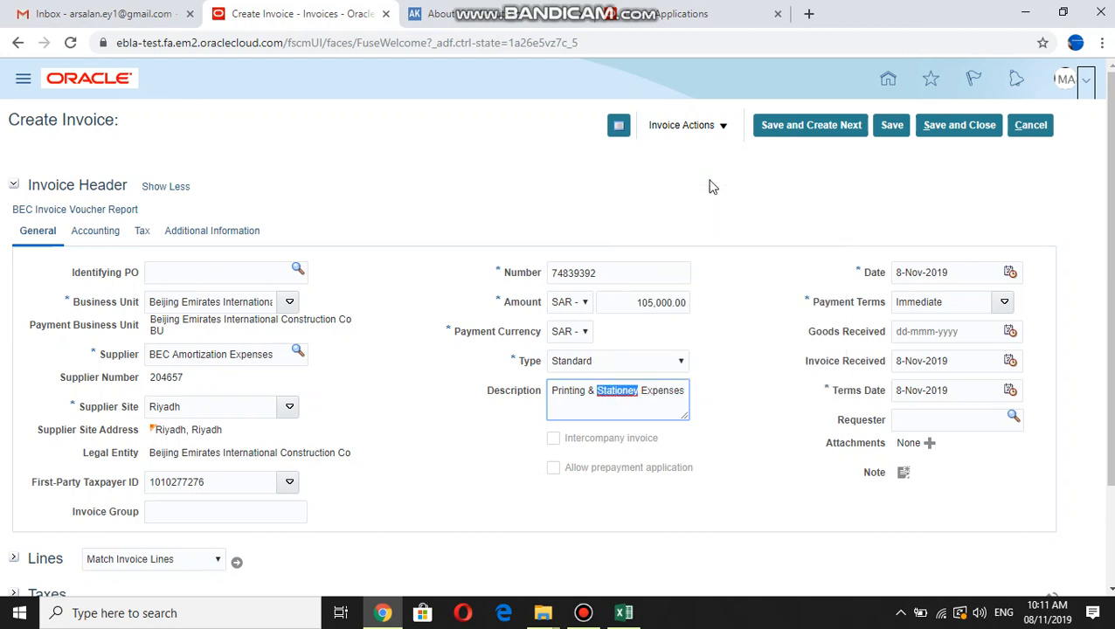
text(Stationery)
- Change the invoice date to 1-Jul-2019 and choose Immediate as the payment terms
click(979, 273)
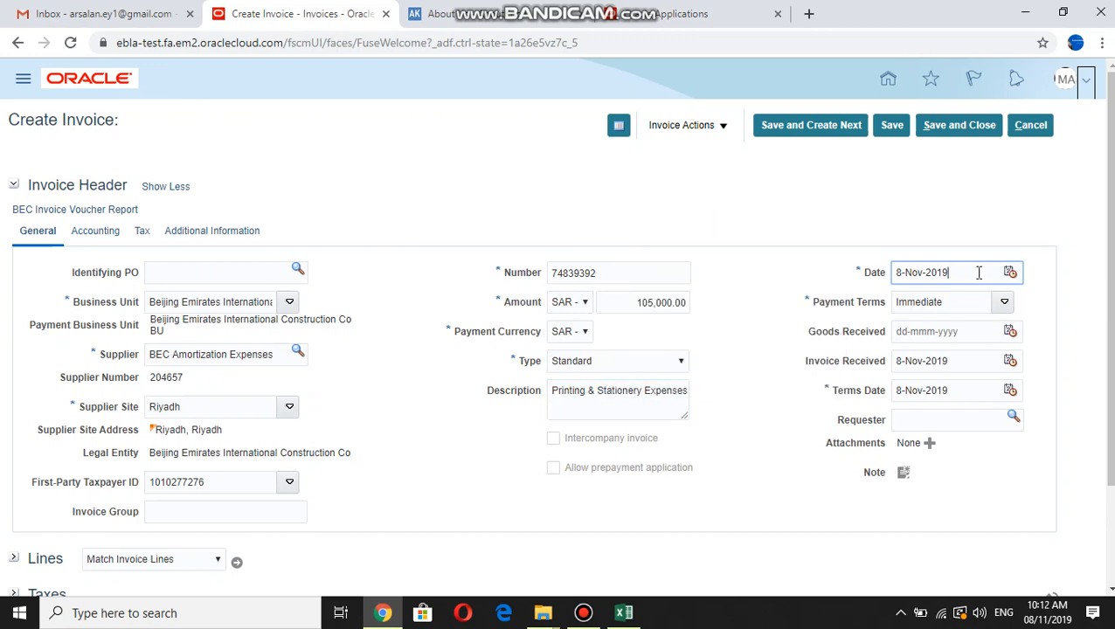
key(BackSpace)
key(BackSpace)
key(BackSpace)
key(BackSpace)
key(BackSpace)
key(BackSpace)
key(BackSpace)
key(BackSpace)
key(BackSpace)
key(BackSpace)
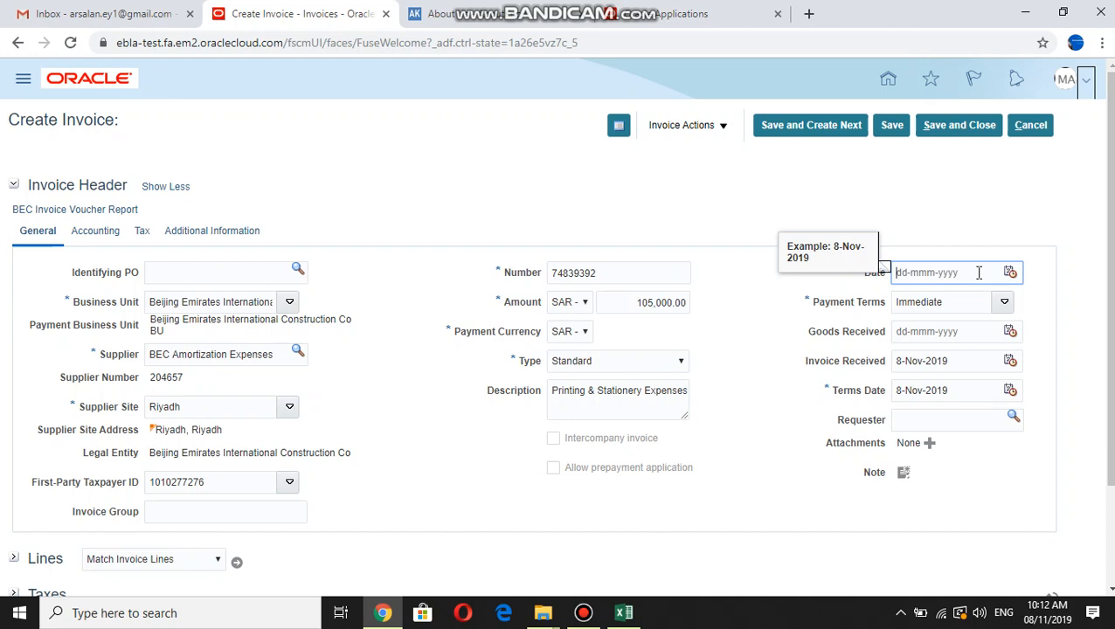
text(01)
text(/)
text(07/)
text(2019)
click(719, 350)
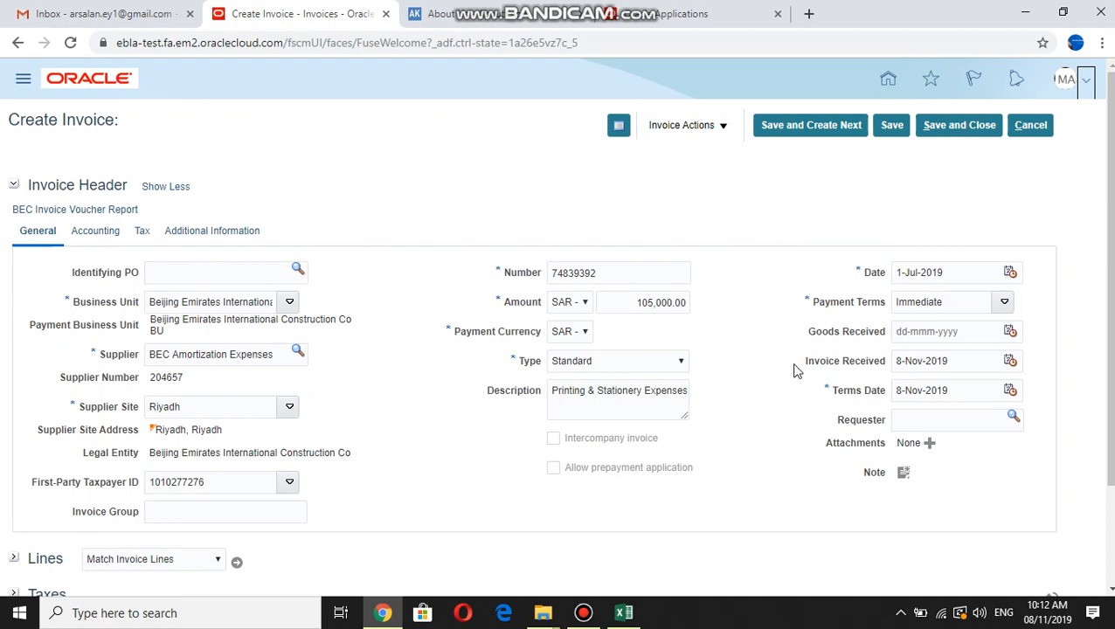
click(947, 272)
double_click(947, 272)
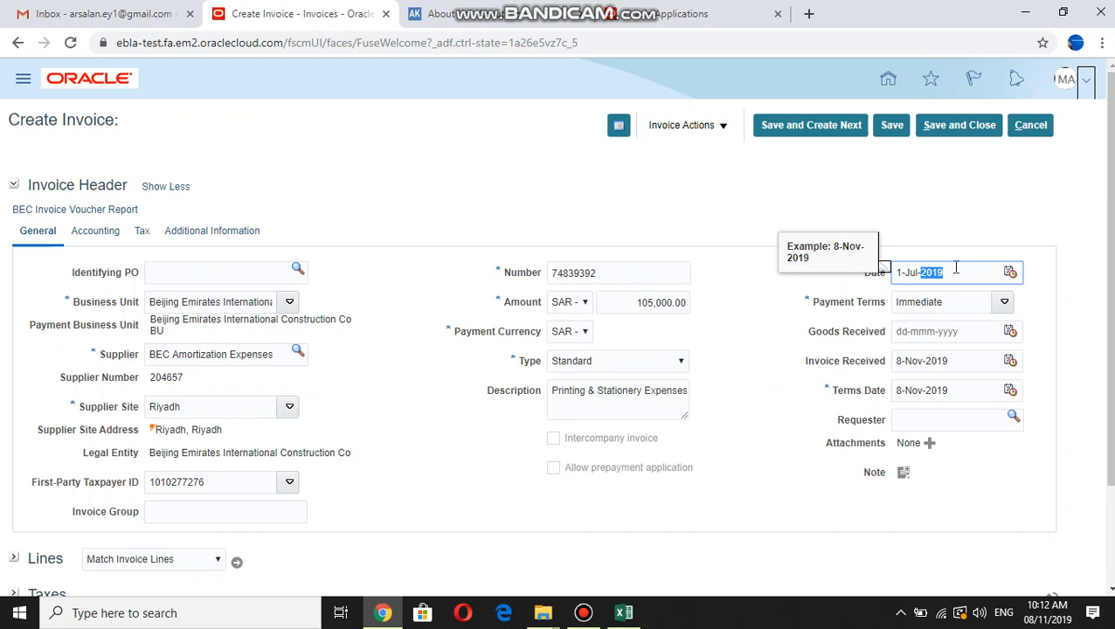
triple_click(955, 267)
click(780, 356)
click(1000, 301)
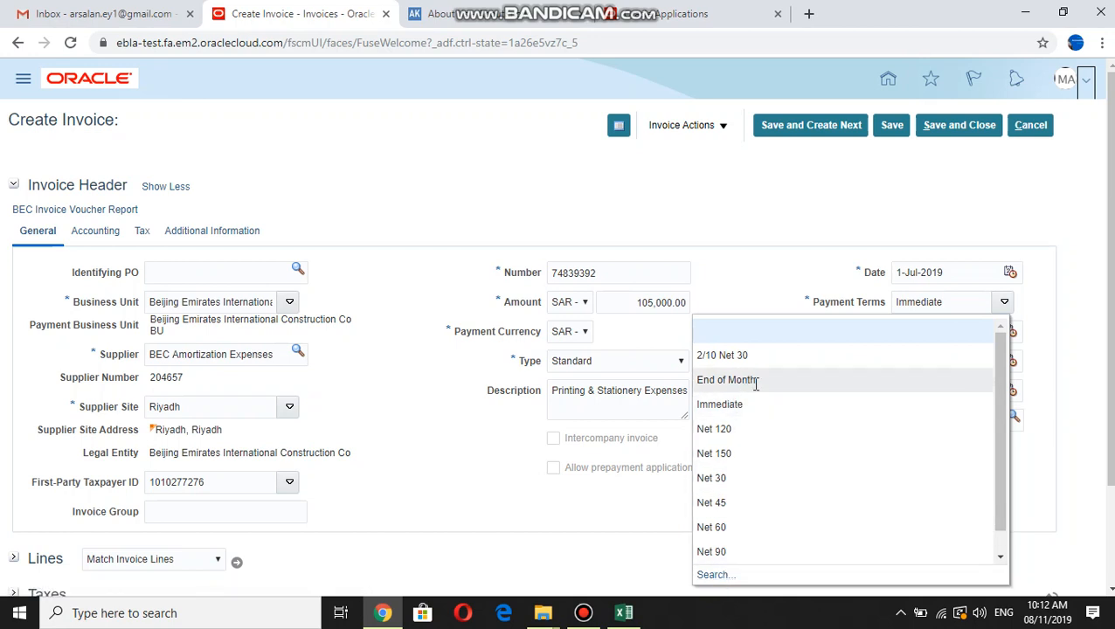
click(744, 413)
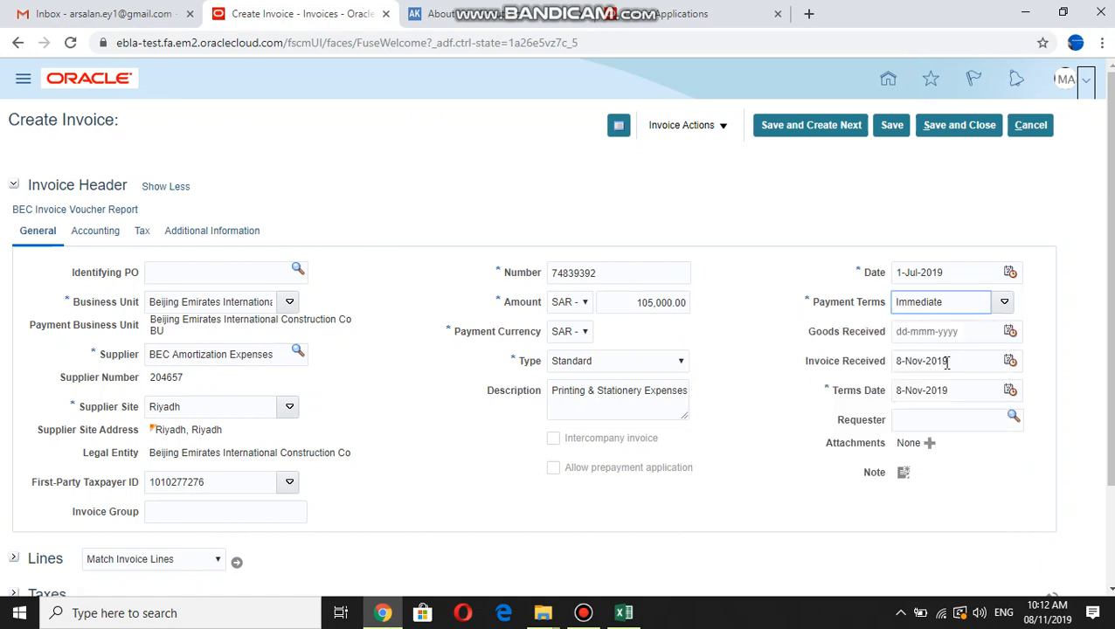
- Copy the invoice date 1-Jul-2019 into the Terms Date and Invoice Received fields
click(941, 280)
key(ctrl+c)
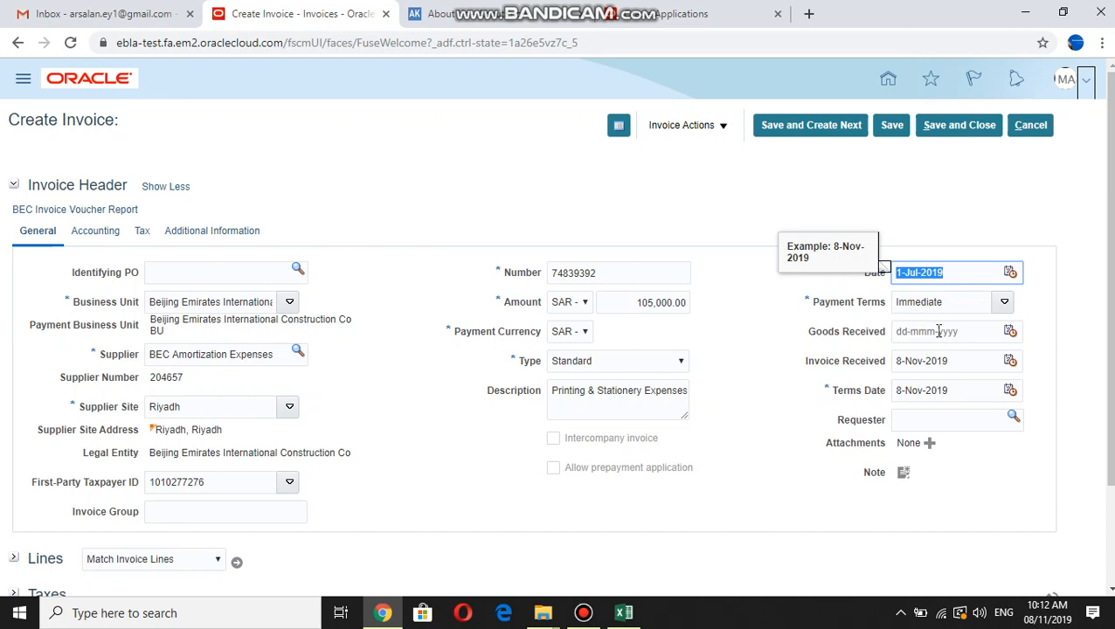
click(927, 393)
triple_click(928, 394)
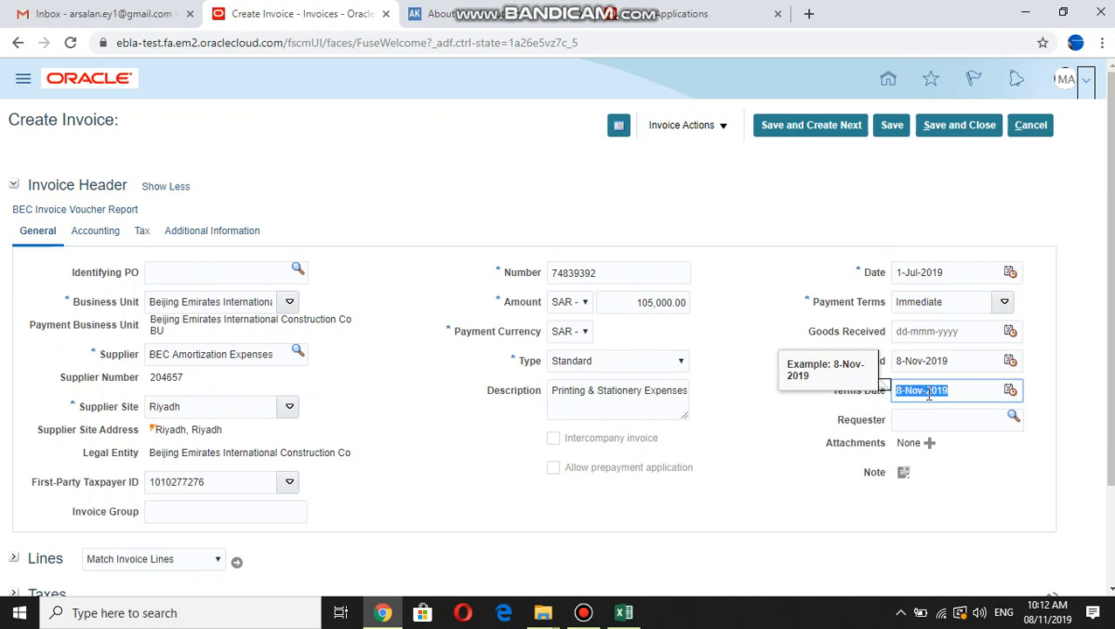
key(ctrl+v)
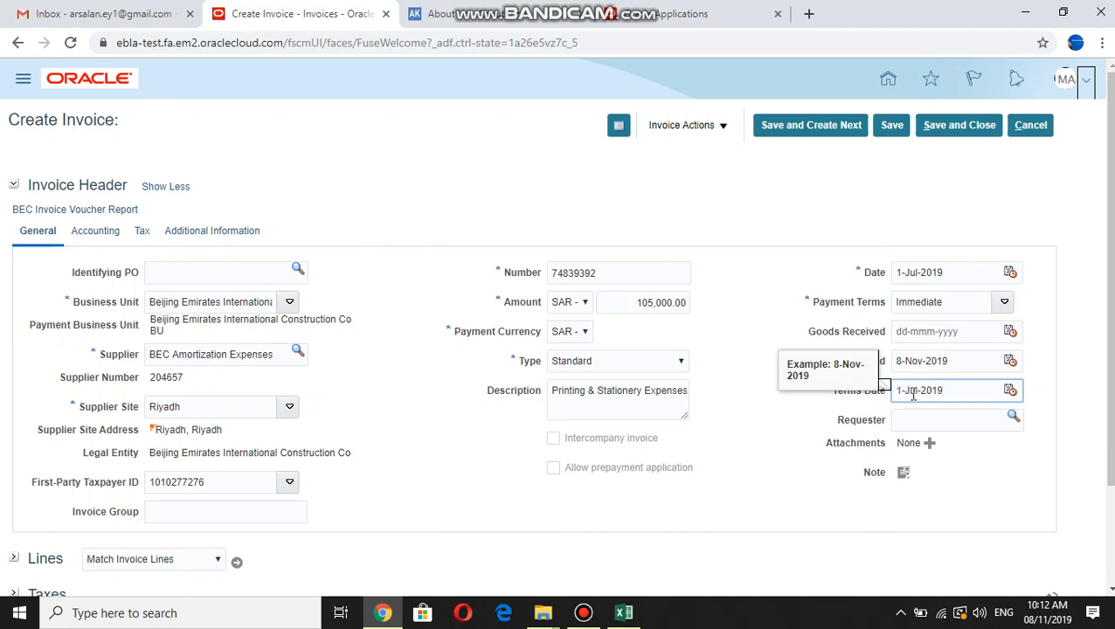
click(744, 318)
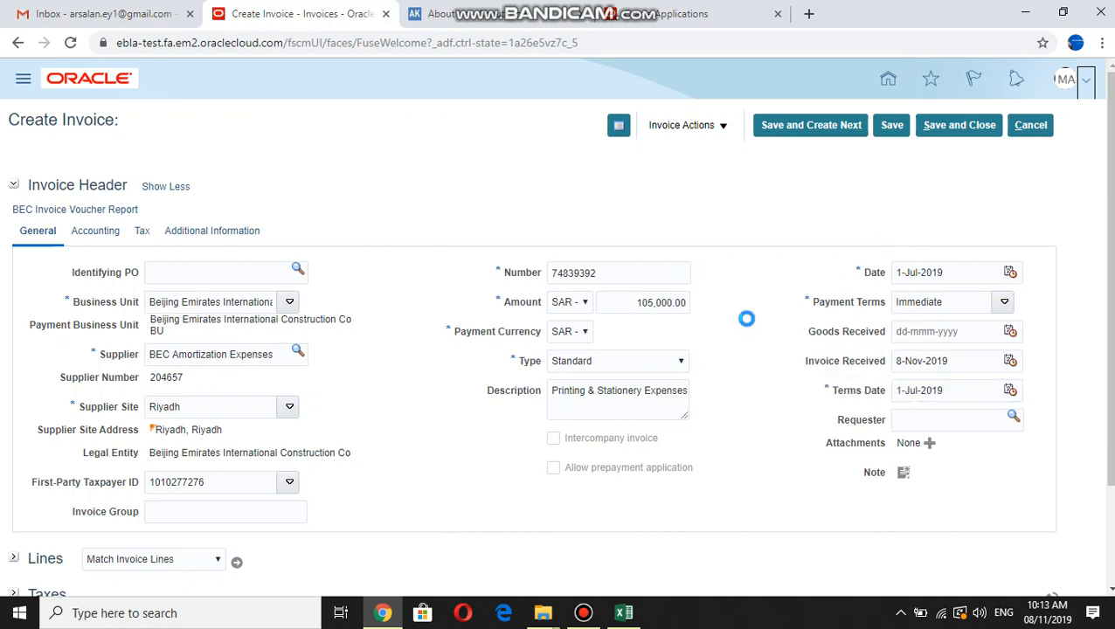
triple_click(975, 362)
key(ctrl+v)
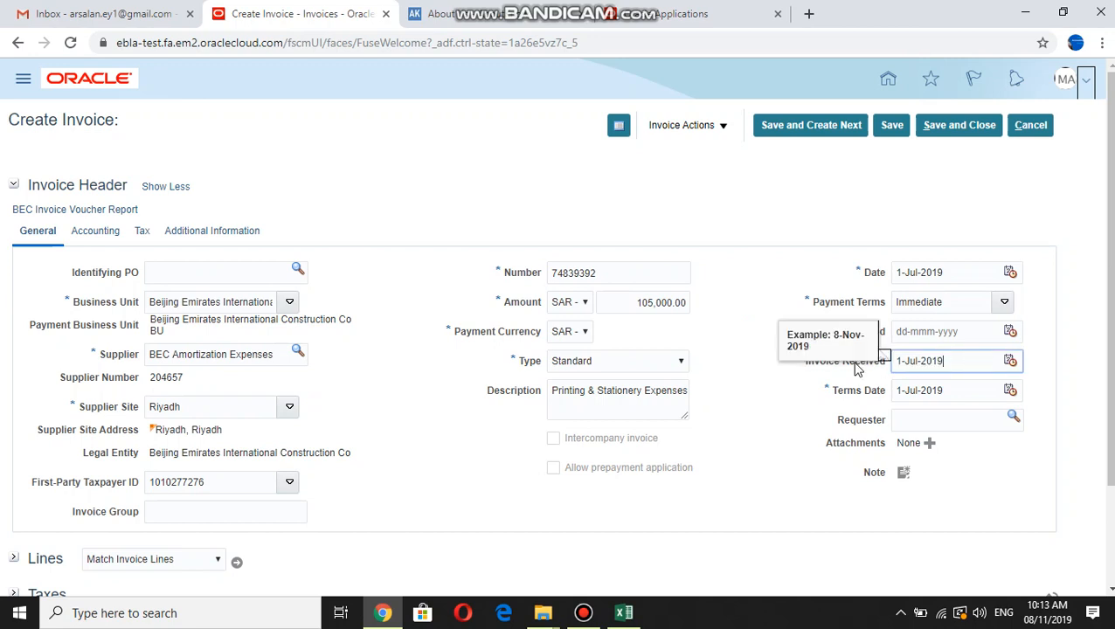
click(756, 285)
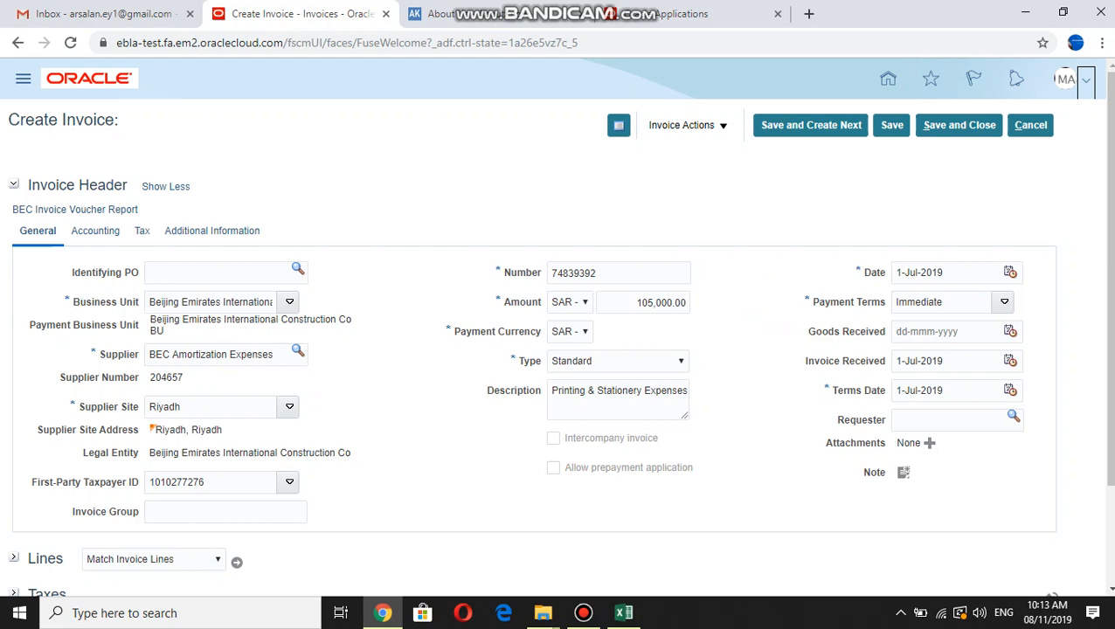
- Expand the invoice lines and set the amount of line 1 to 100,000.00
scroll(1080, 374, down, 2)
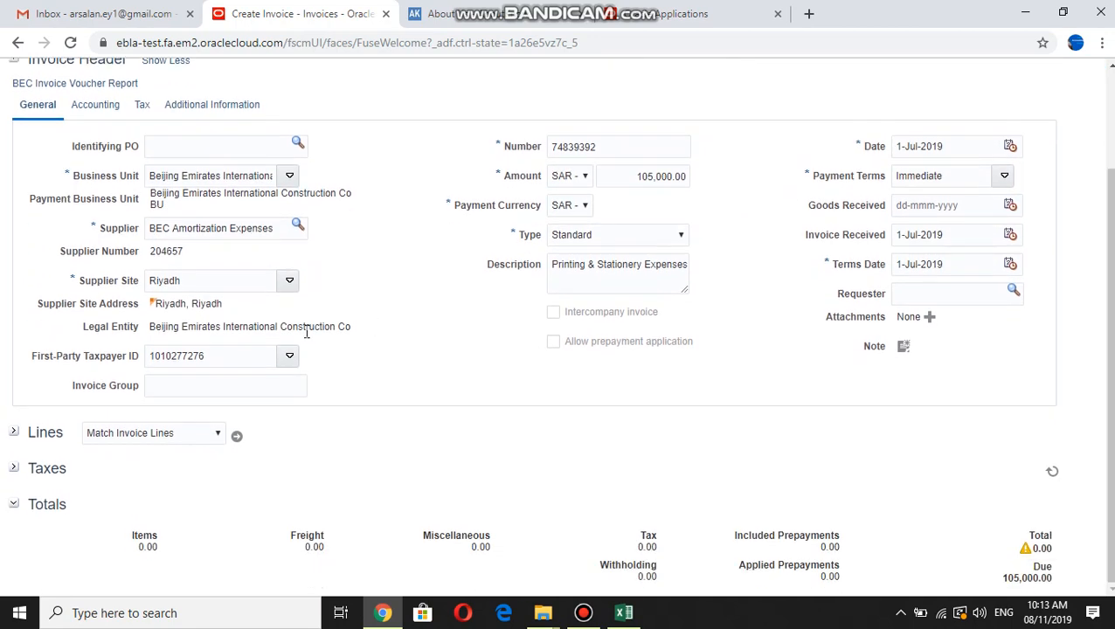
click(15, 437)
drag(1109, 244, 1108, 356)
click(233, 376)
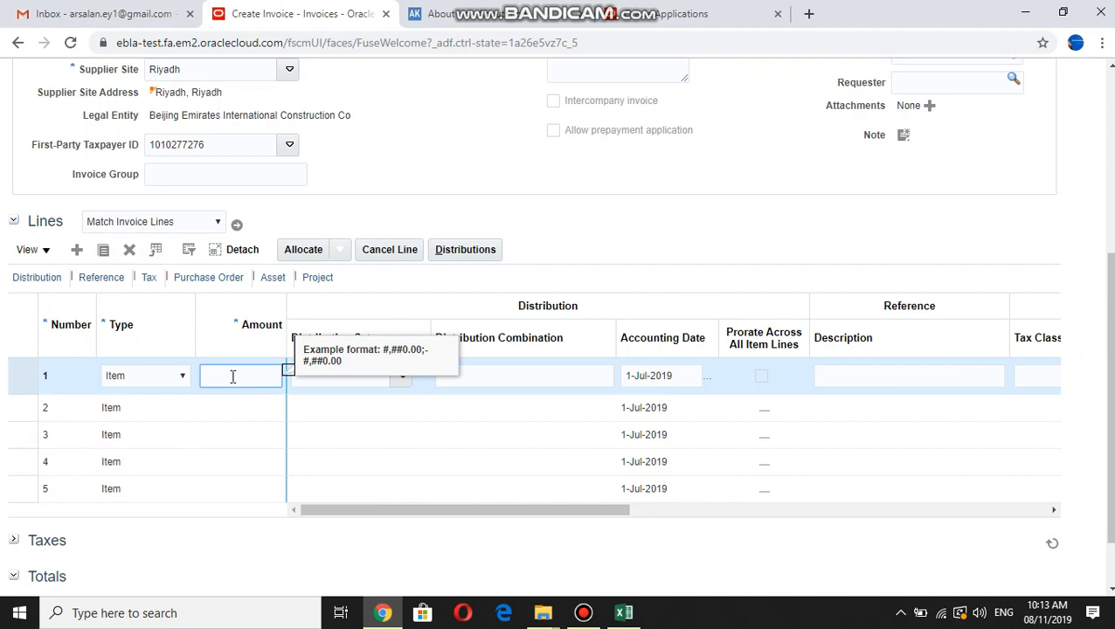
text(100,00)
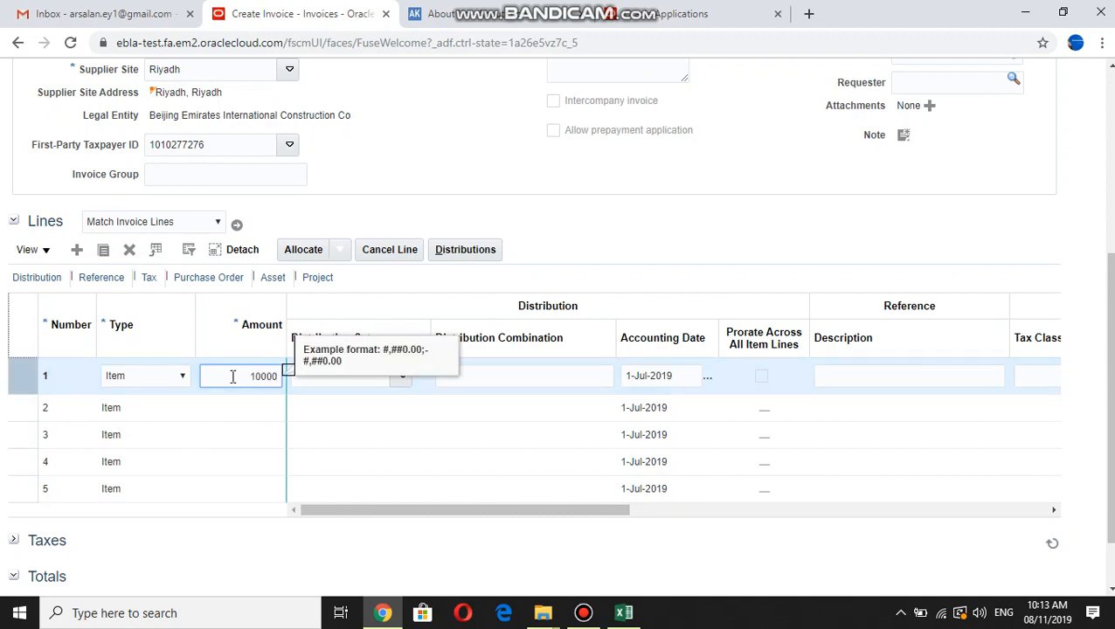
text(0)
key(Tab)
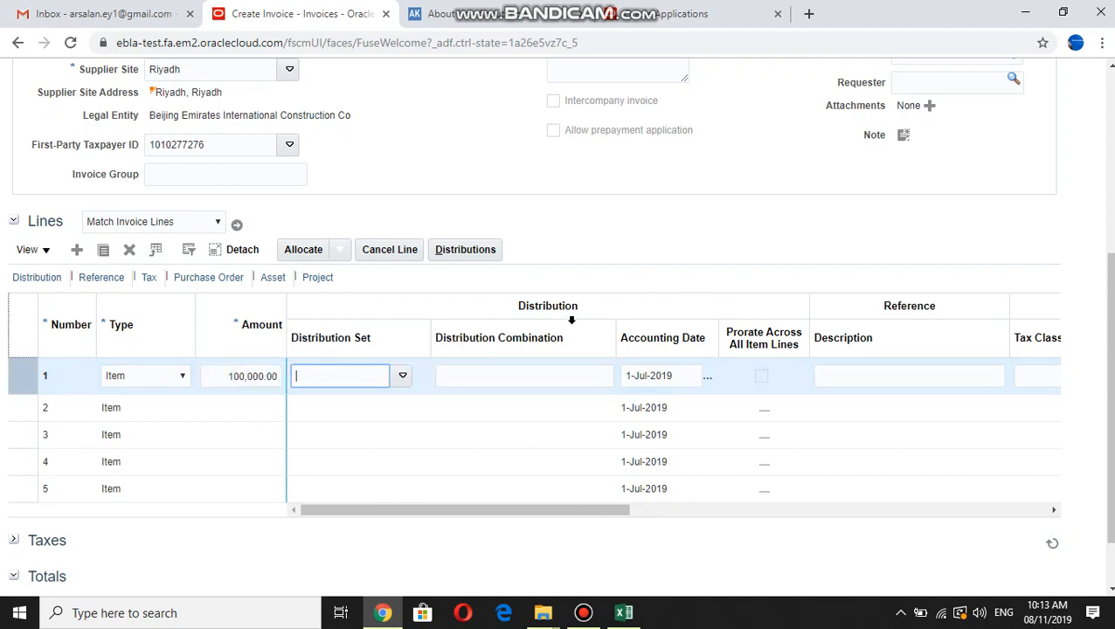
drag(1110, 271, 1110, 201)
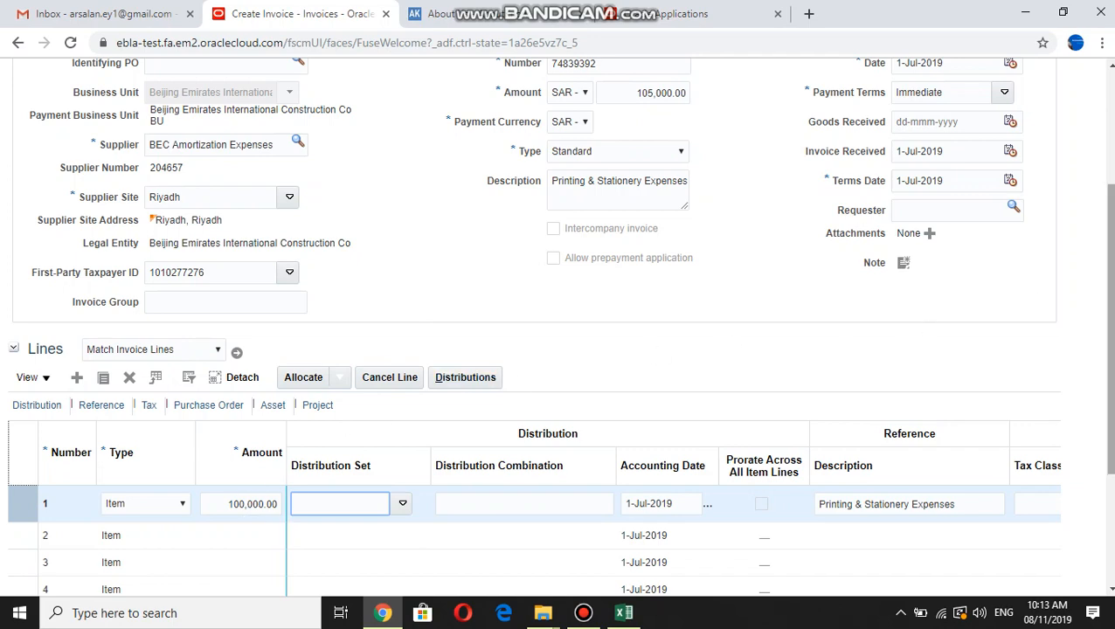
drag(1110, 329, 1110, 361)
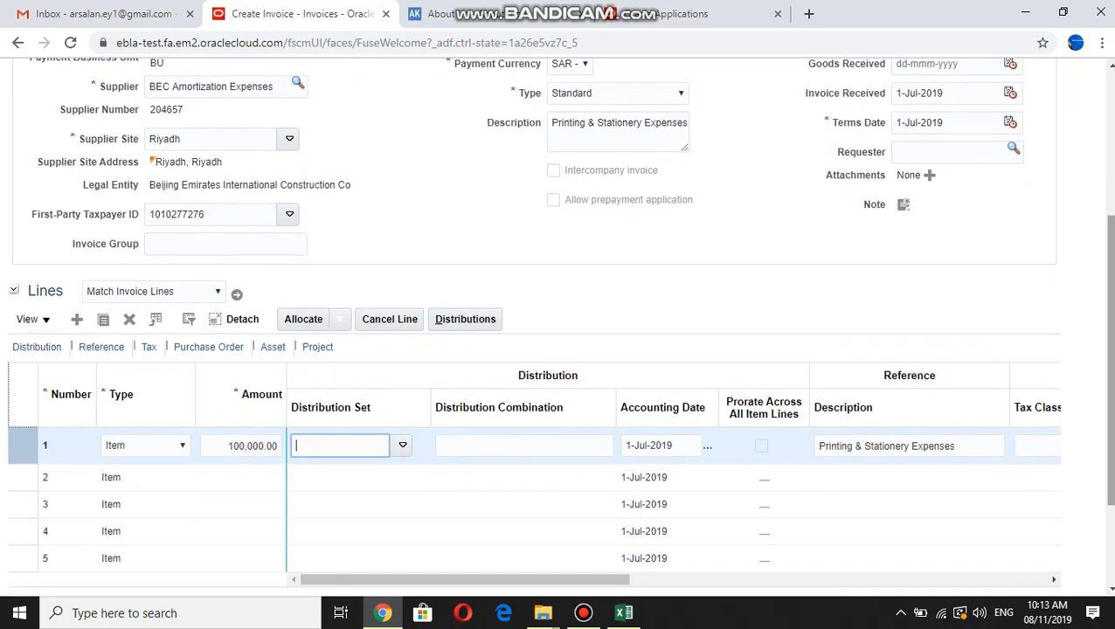
key(Tab)
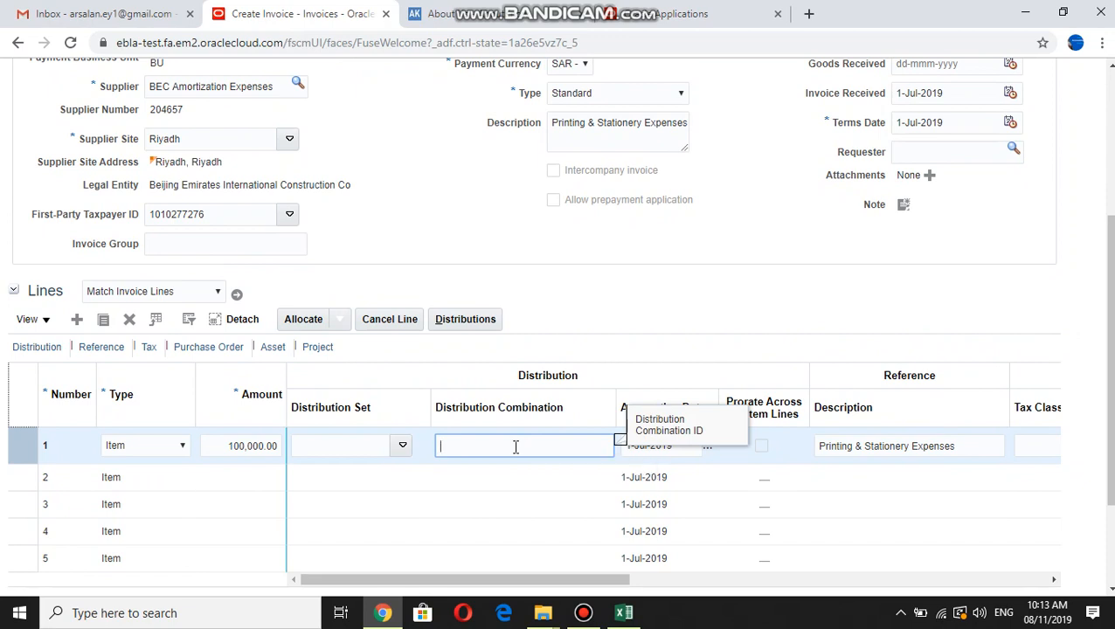
text(100)
text(00-81401-0000)
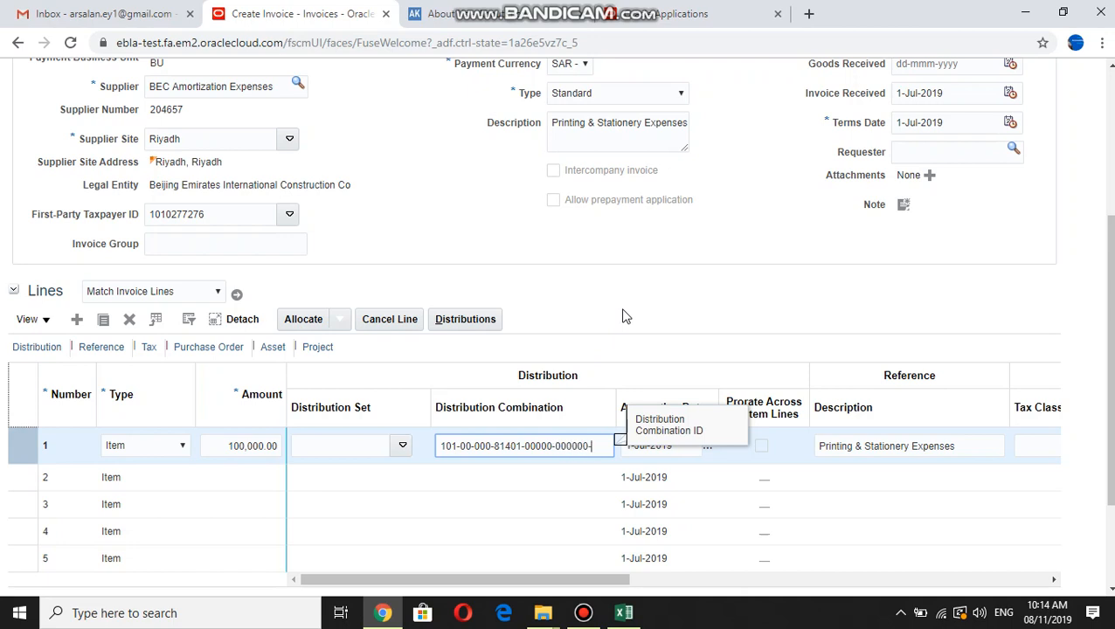
text(0000)
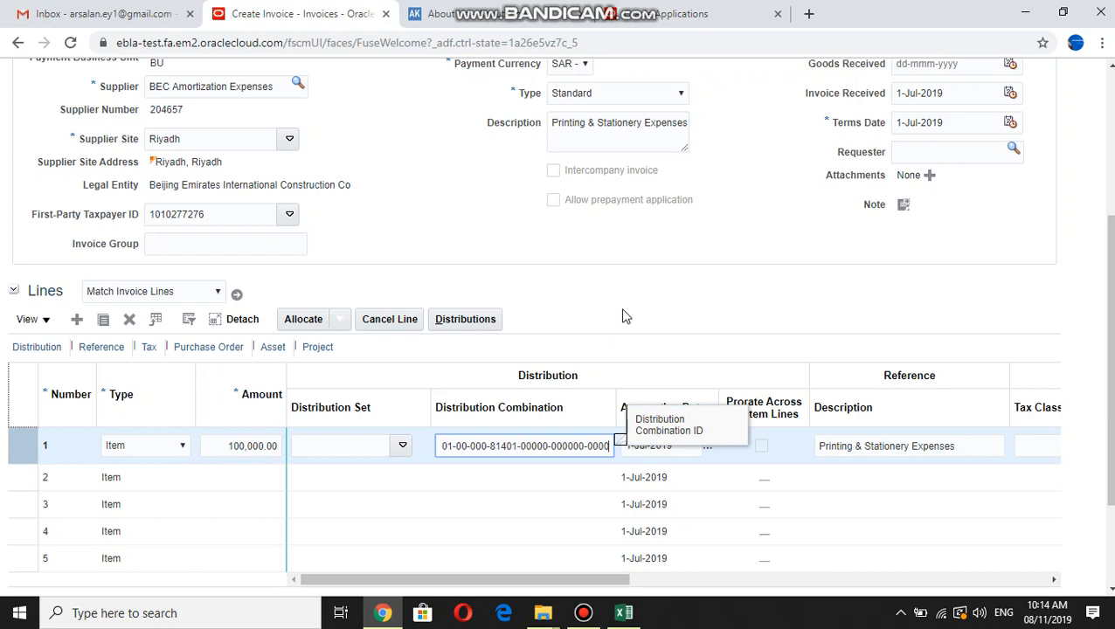
text(-000000-0000-)
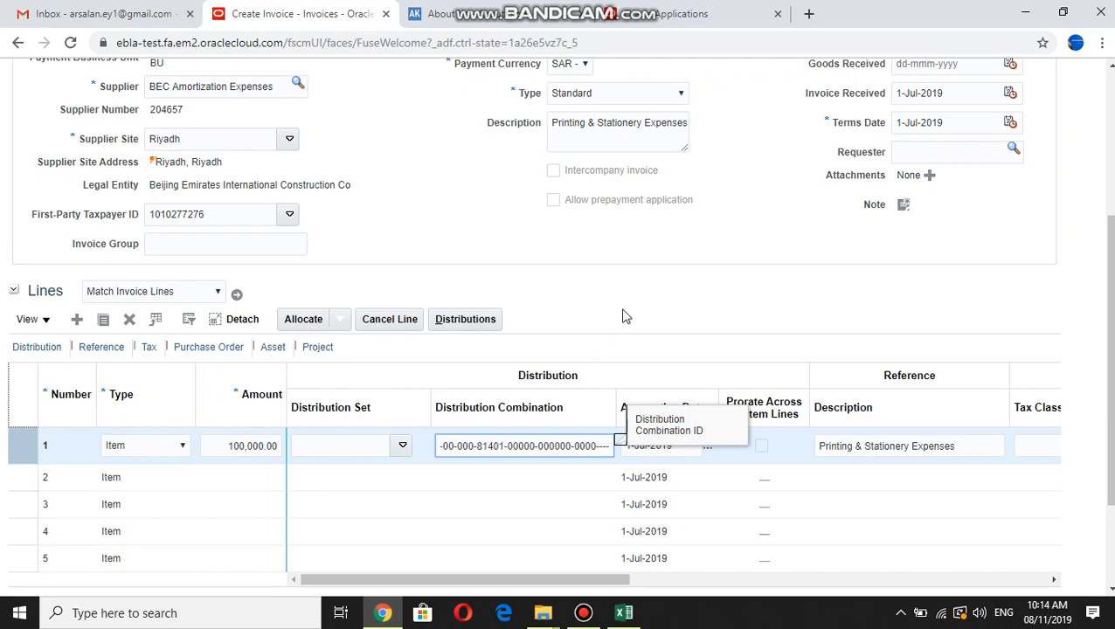
text(000)
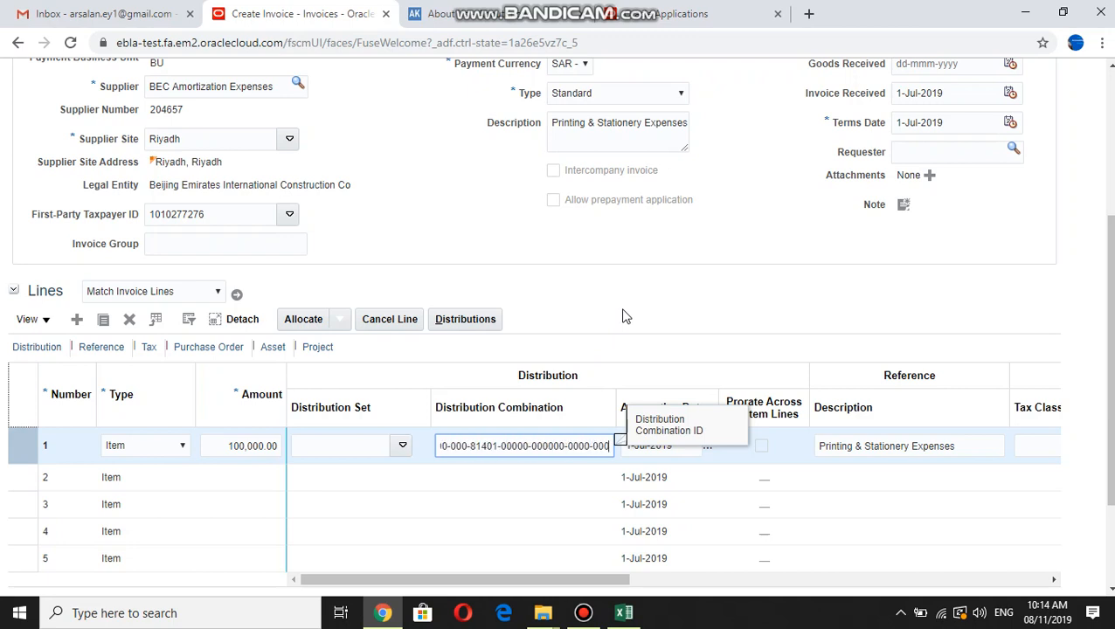
key(Tab)
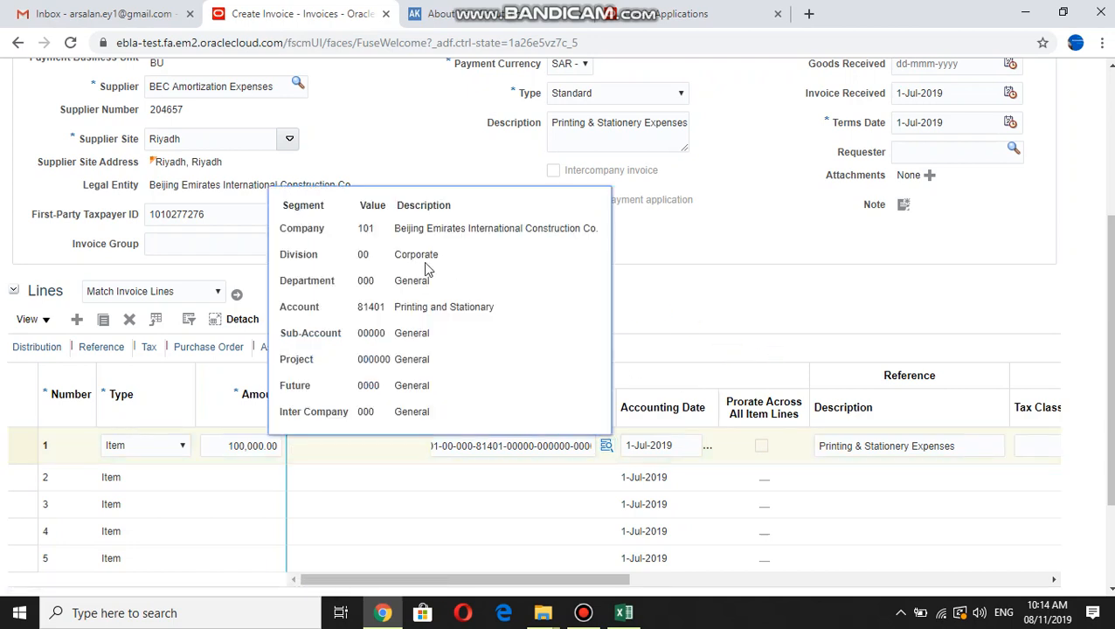
click(610, 452)
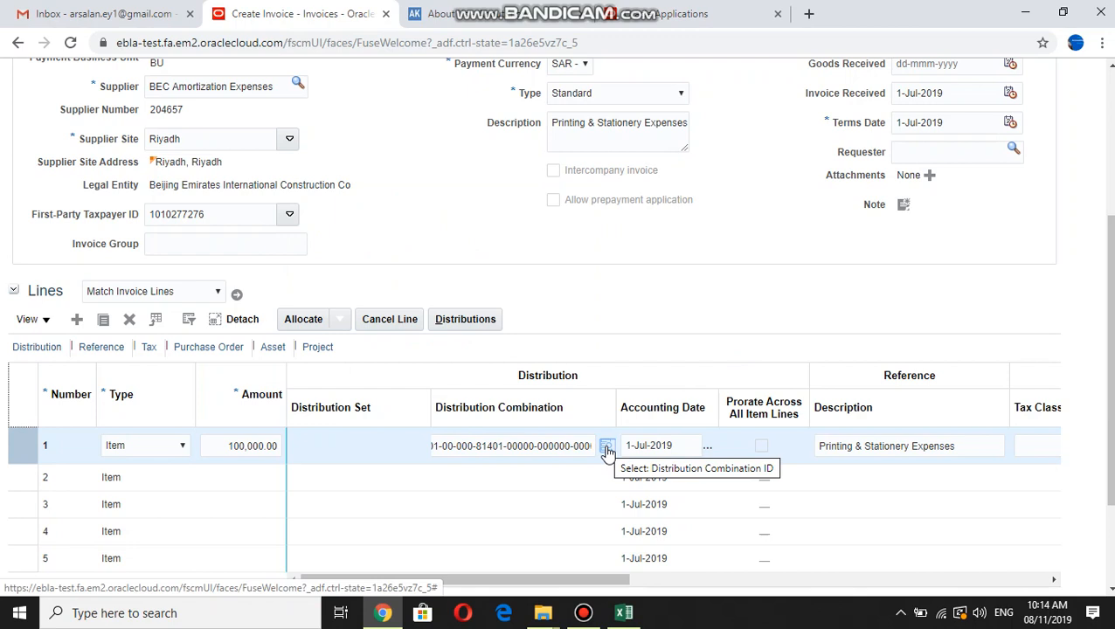
mouse_move(609, 453)
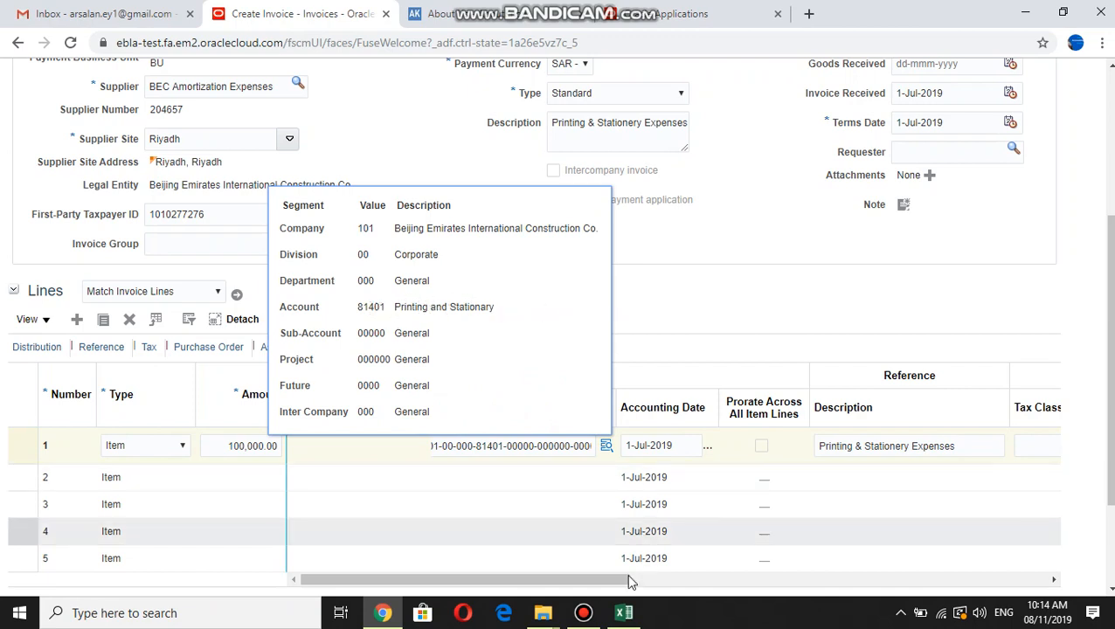
- Set the tax classification of invoice line 1 to BEC RAT 5 FINAL
drag(610, 584, 808, 584)
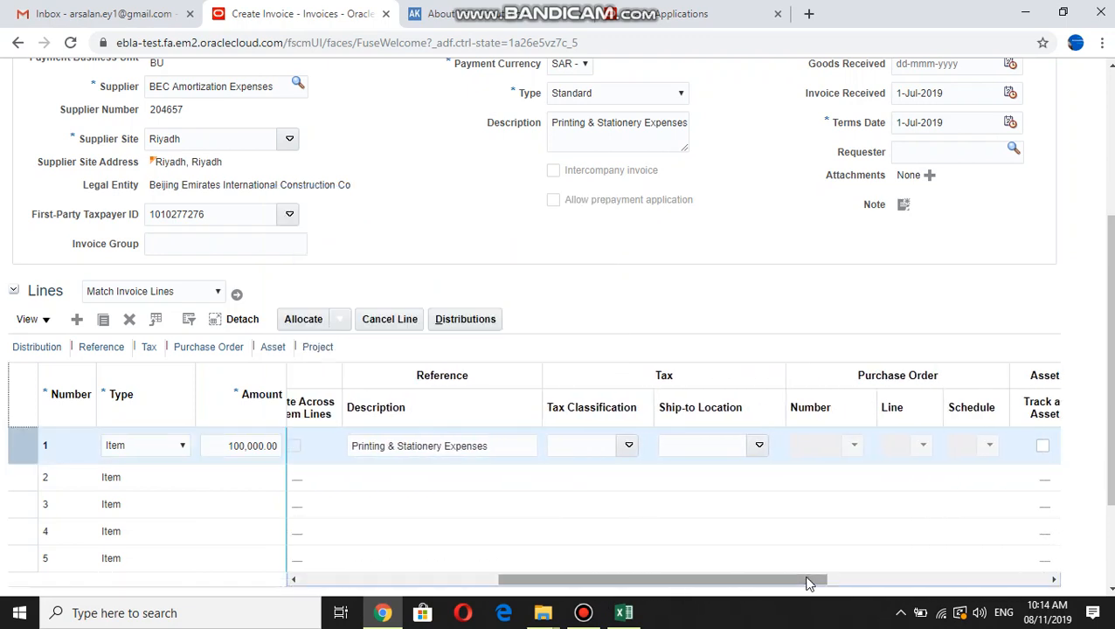
click(629, 446)
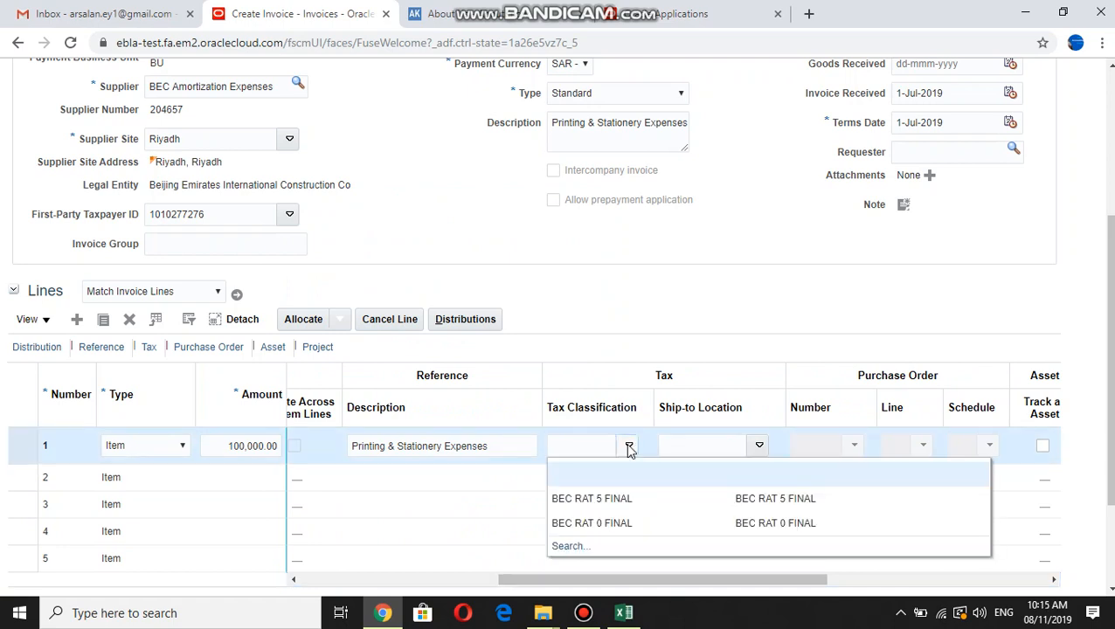
click(597, 499)
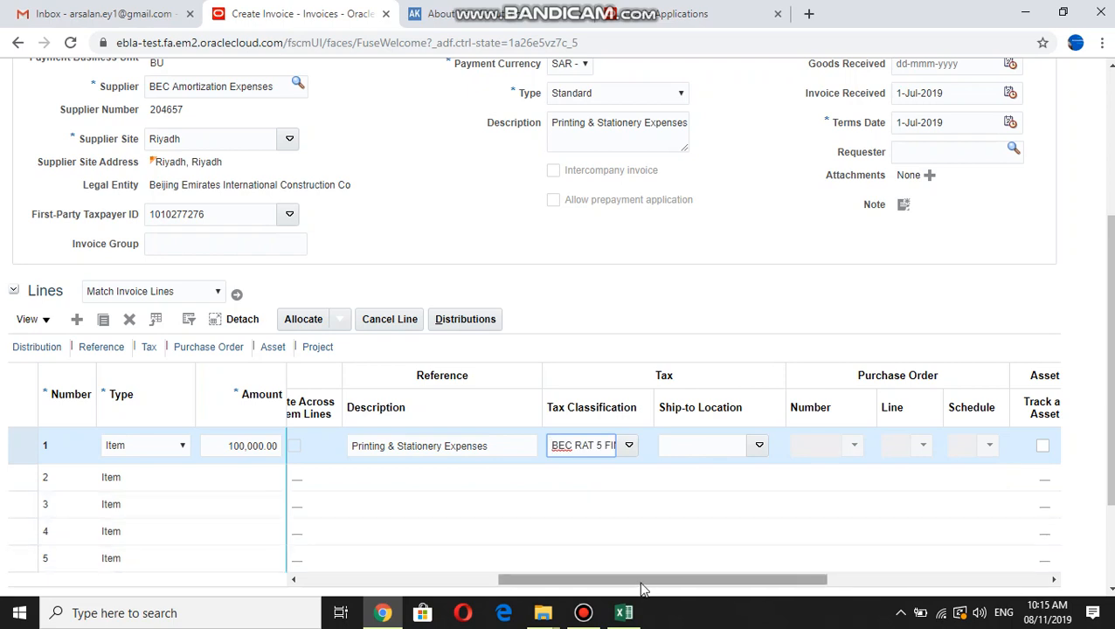
- Accept the additional information of line 1 with VAT type VAT 5% and the comment "Materials subject to VAT"
drag(640, 584, 887, 548)
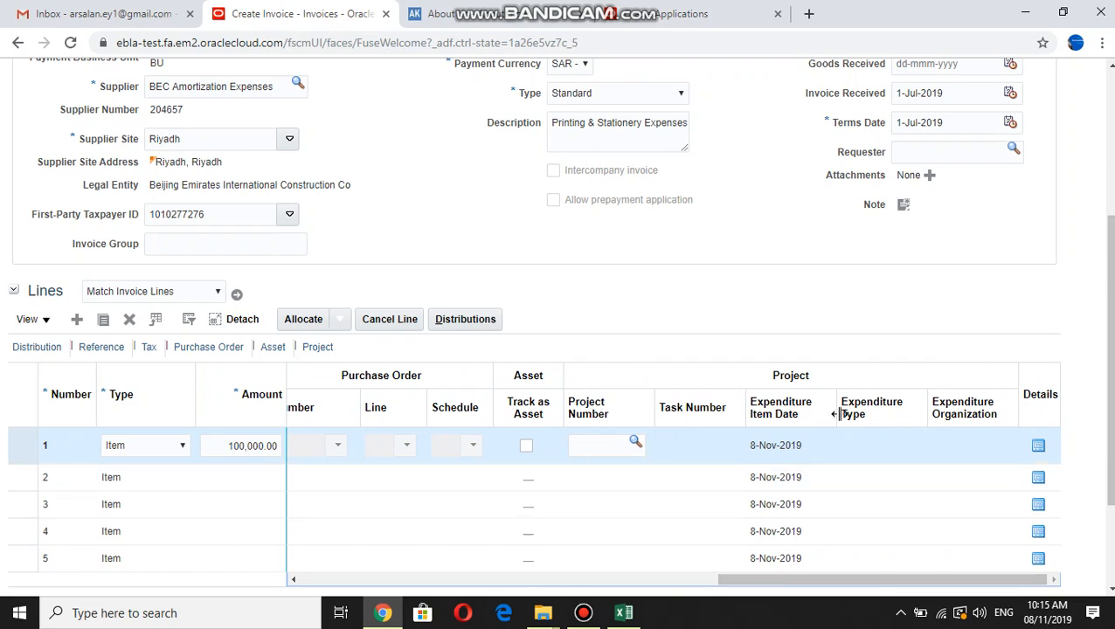
click(1038, 449)
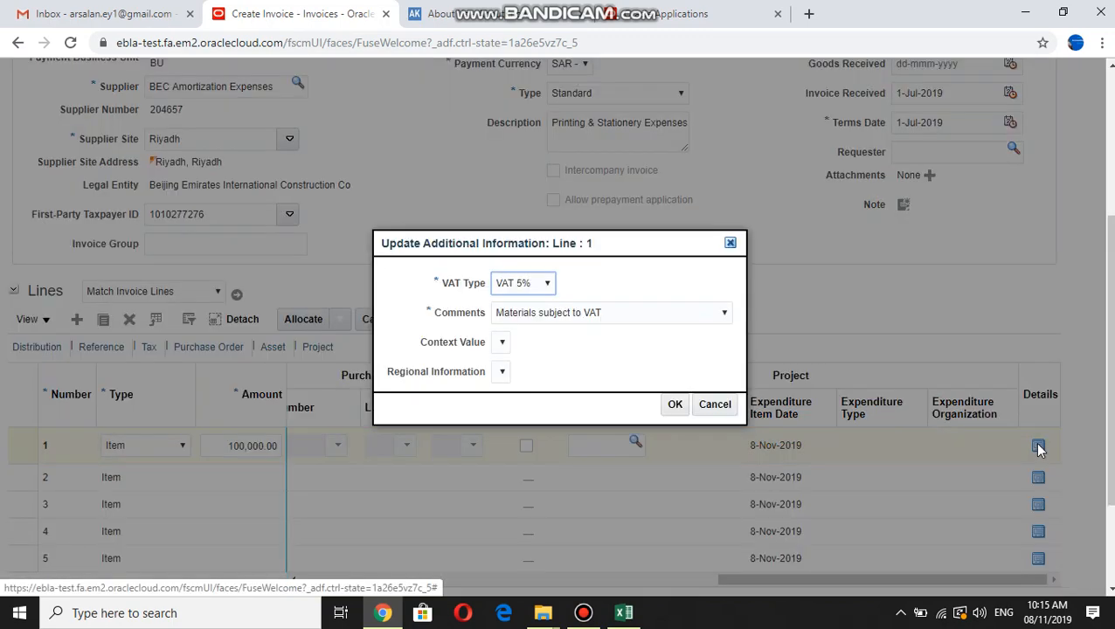
click(673, 406)
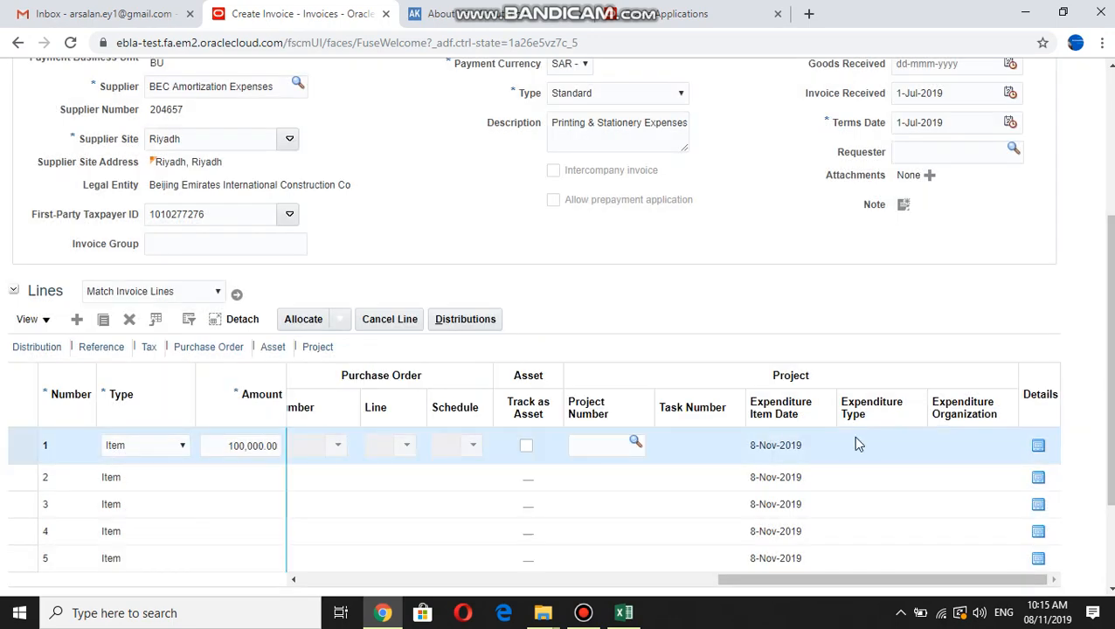
- Validate the invoice and review its calculated tax and total amounts
drag(951, 574, 551, 611)
drag(1110, 376, 1110, 453)
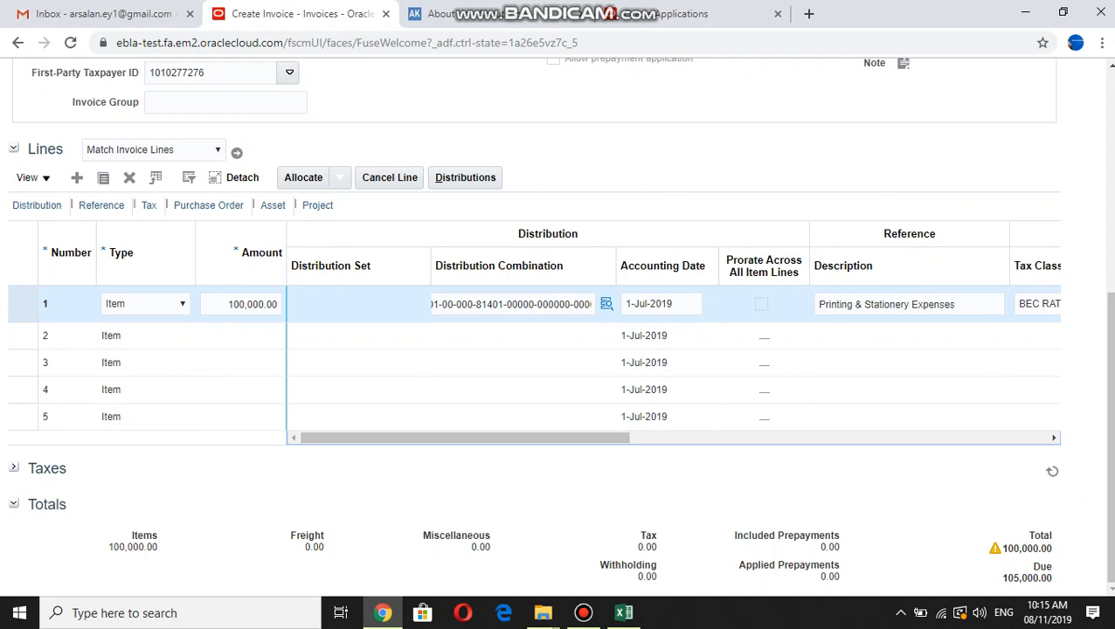
drag(1109, 419, 1109, 197)
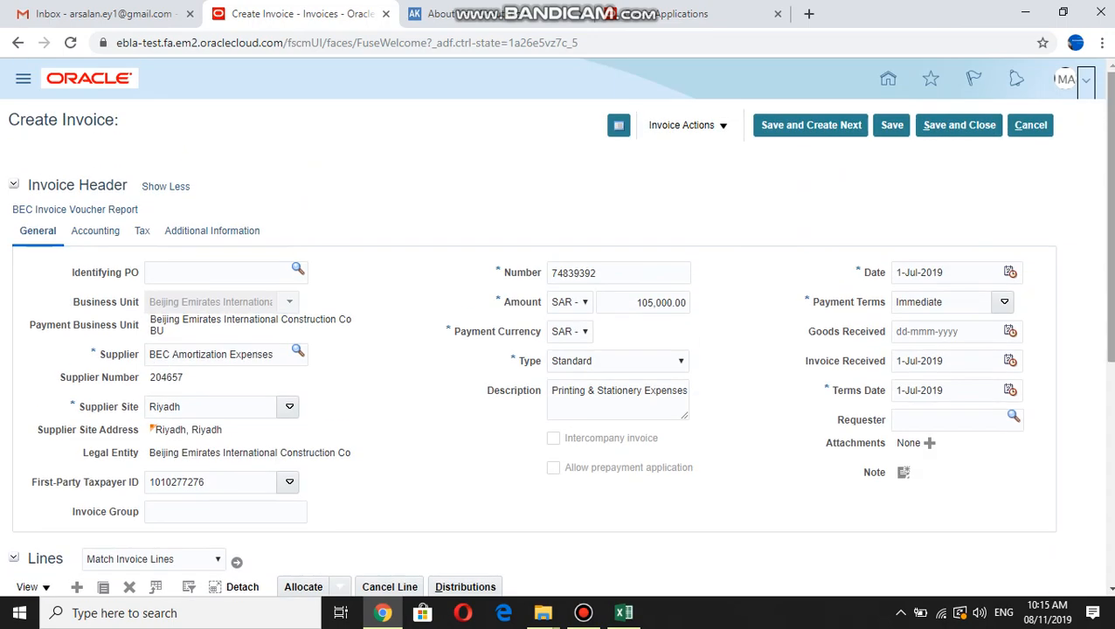
click(702, 129)
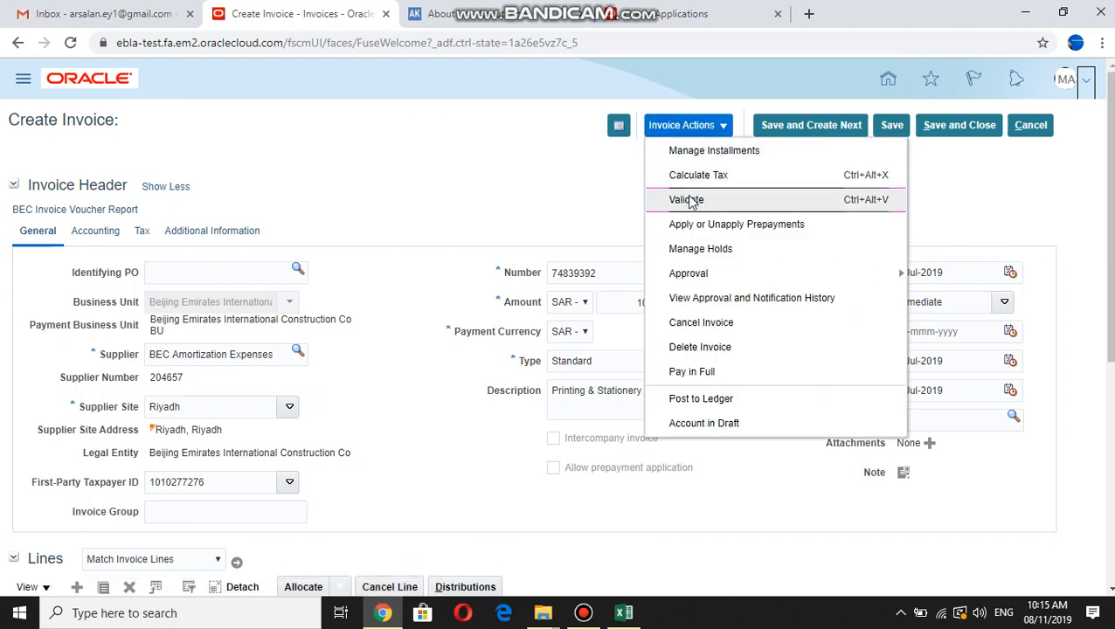
click(687, 200)
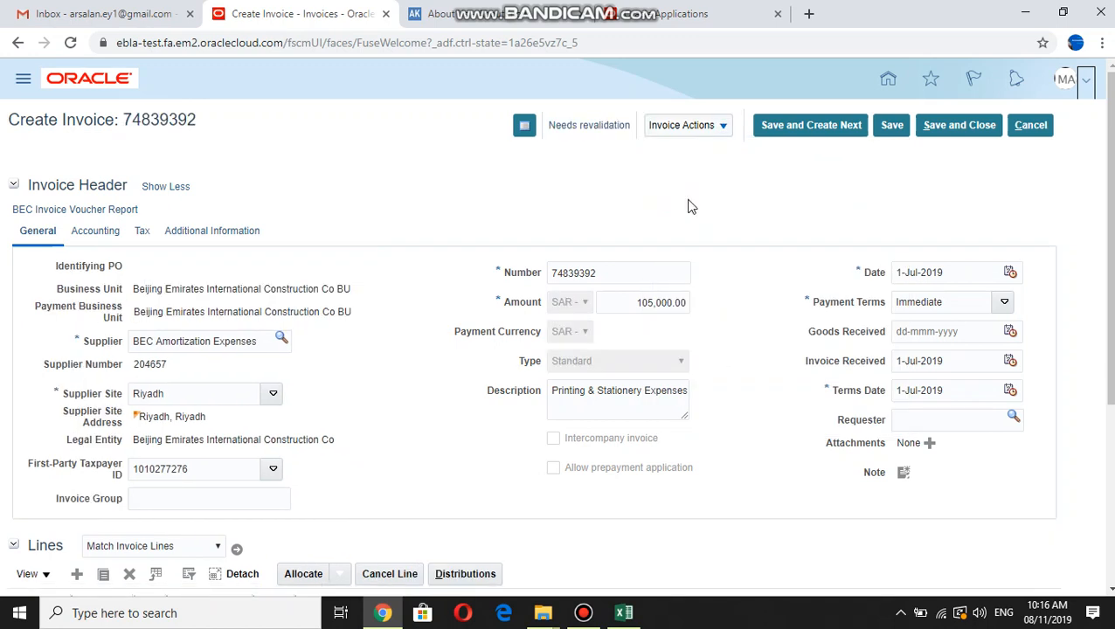
scroll(1108, 219, down, 3)
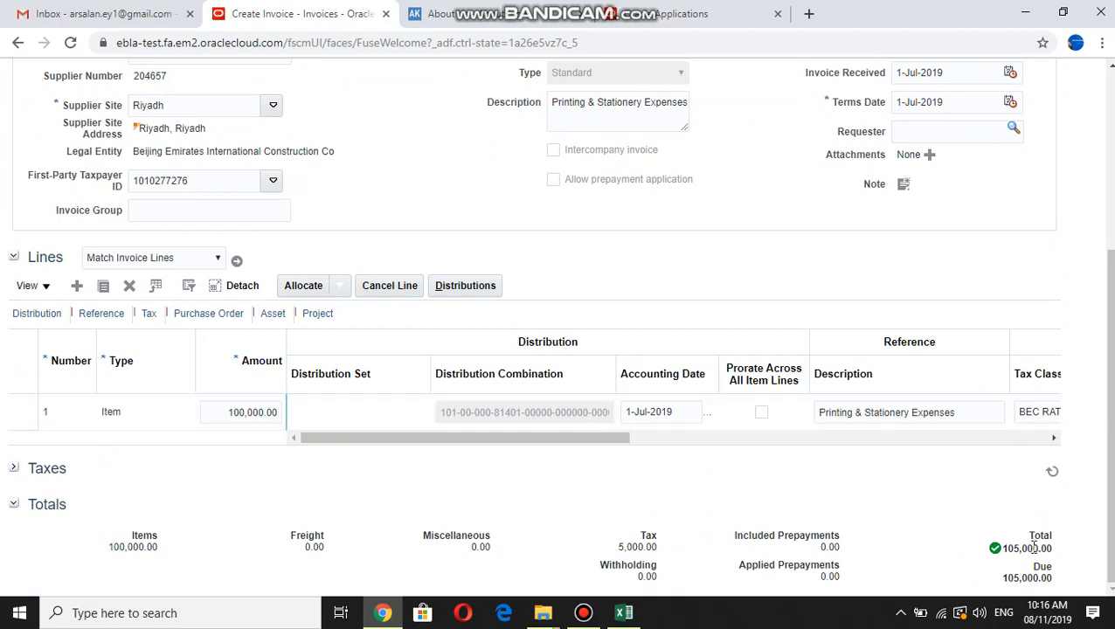
drag(617, 554, 696, 545)
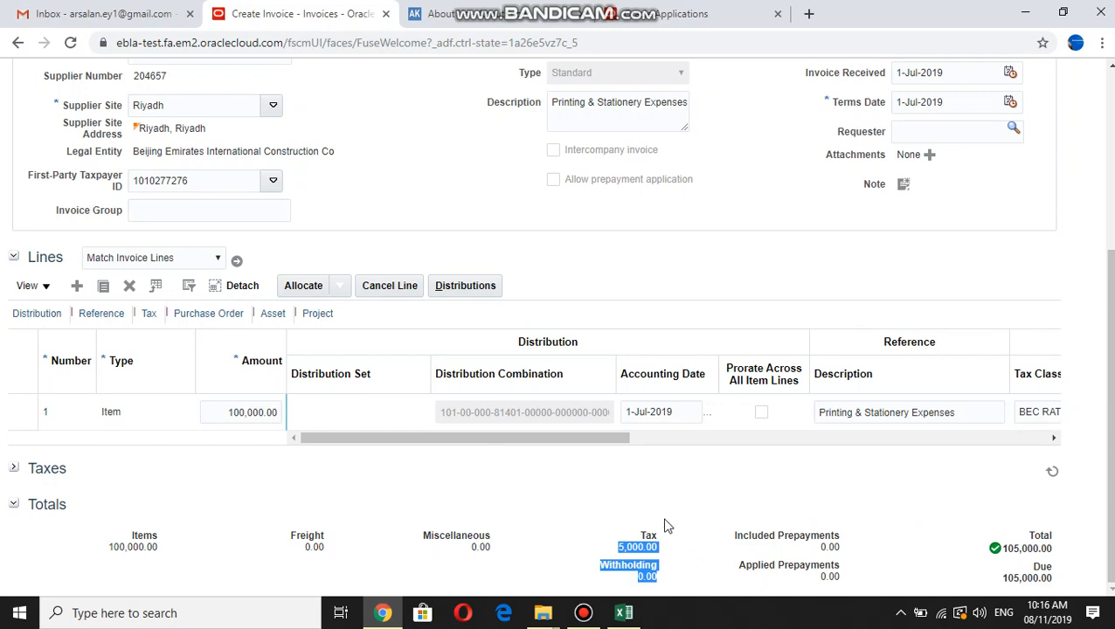
click(624, 508)
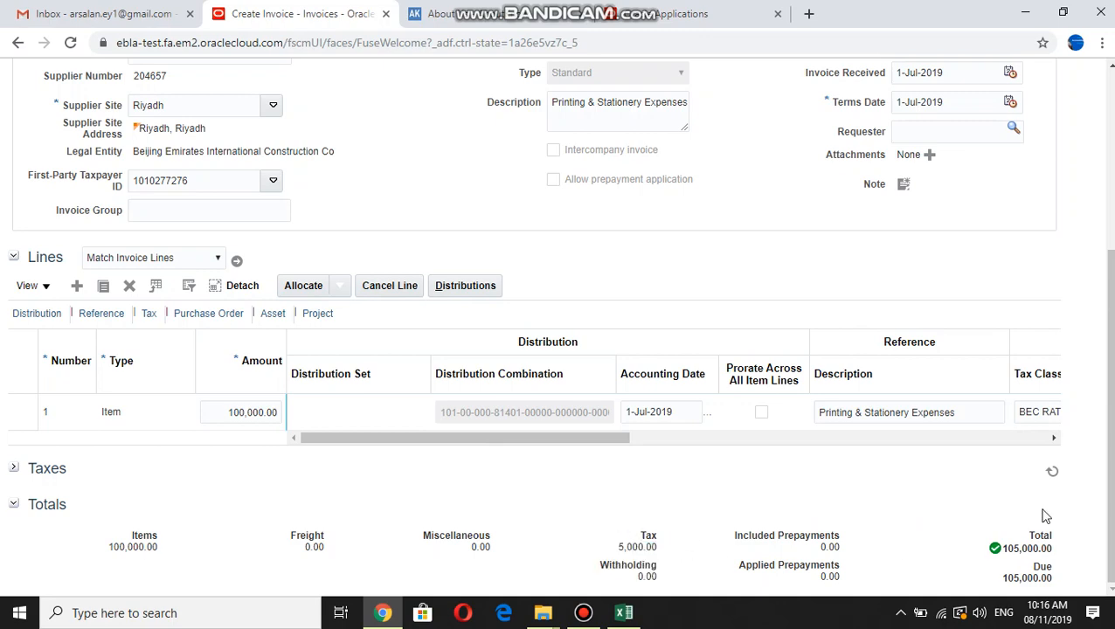
scroll(559, 327, up, 3)
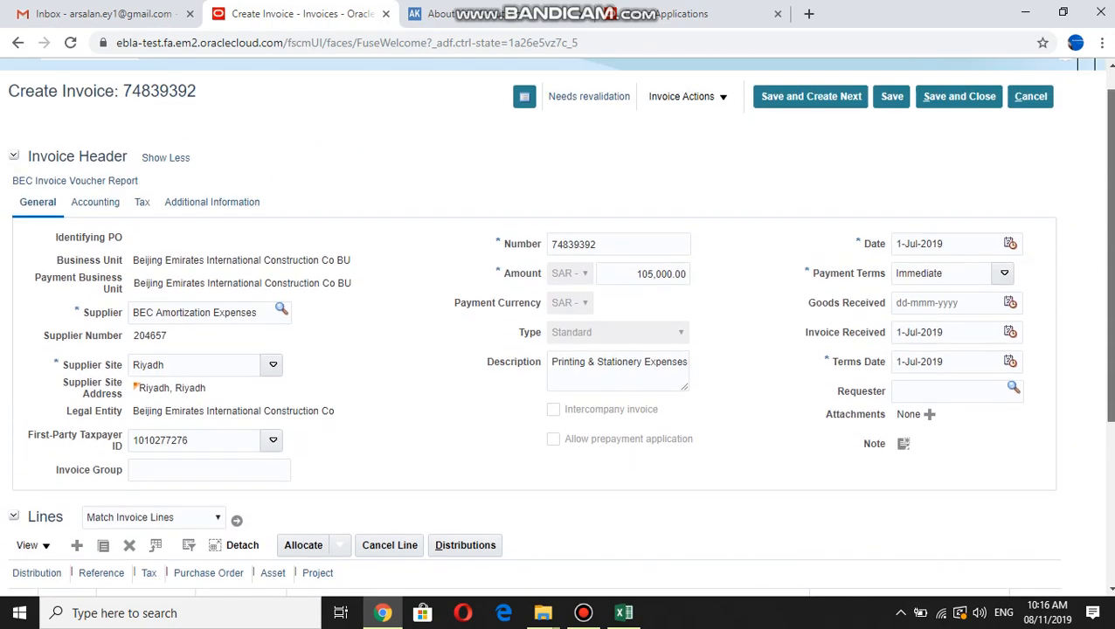
scroll(559, 326, up, 1)
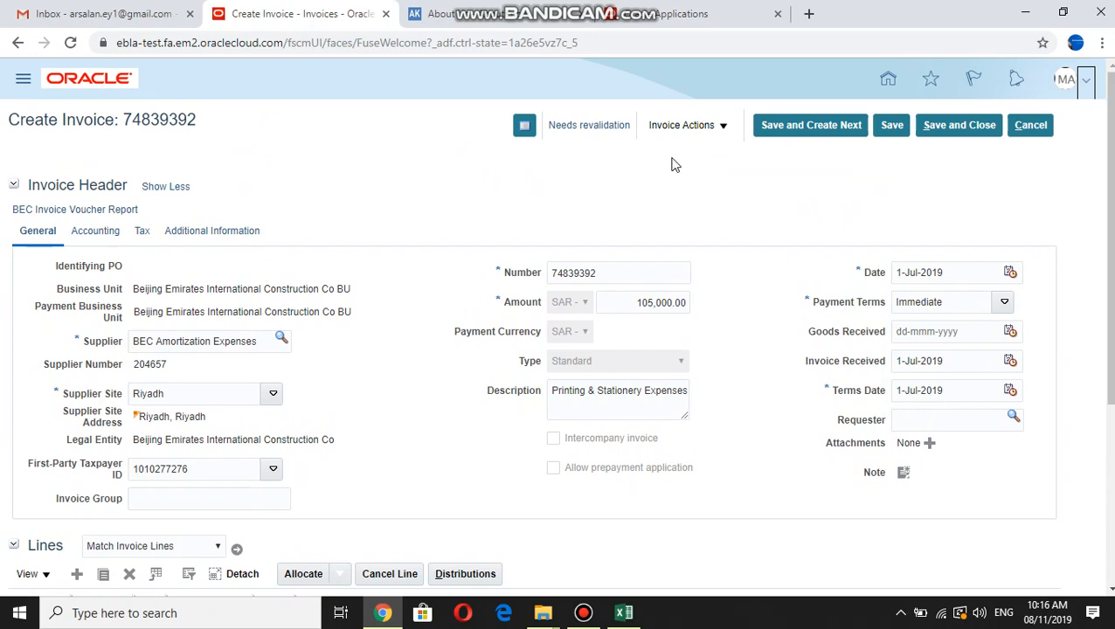
- Release the invoice's "Matching required" system hold with the release name "Amount approved" and save the change
click(587, 126)
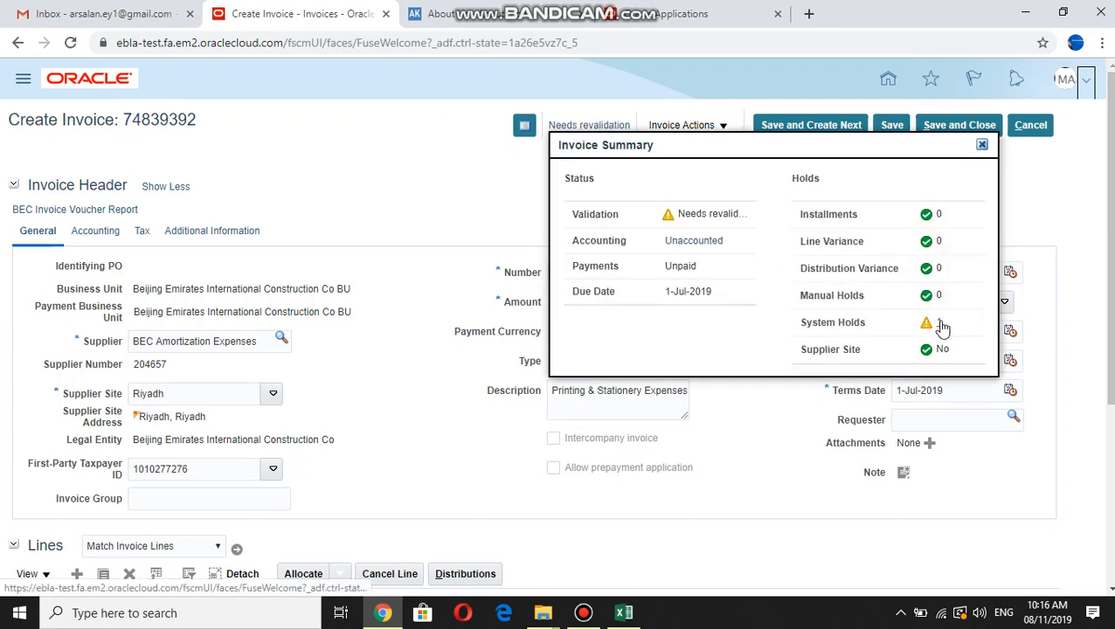
click(940, 324)
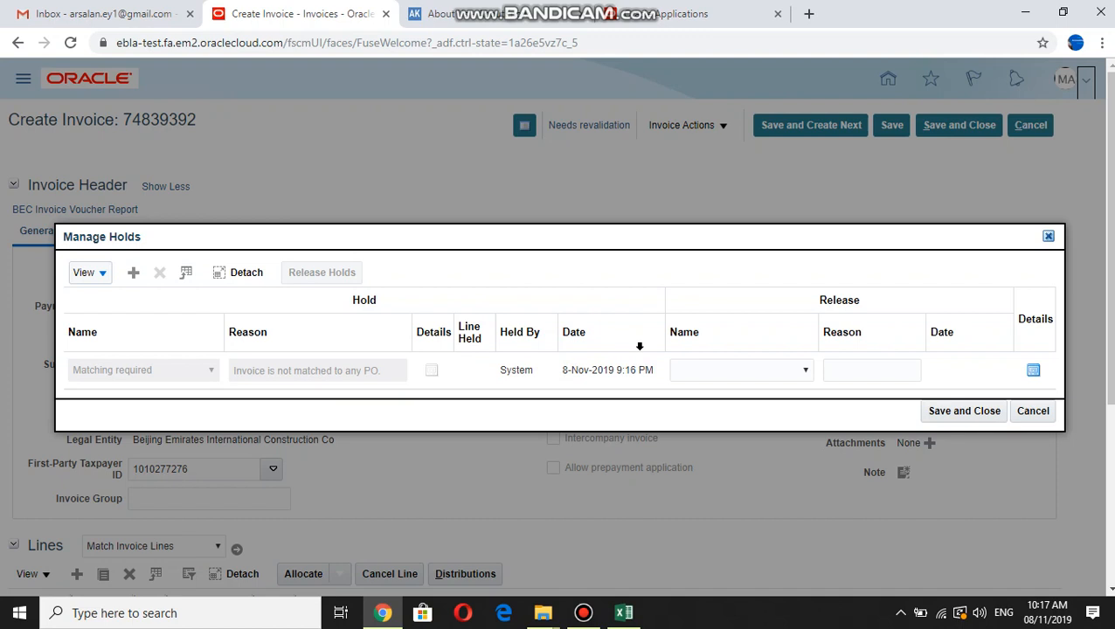
click(732, 374)
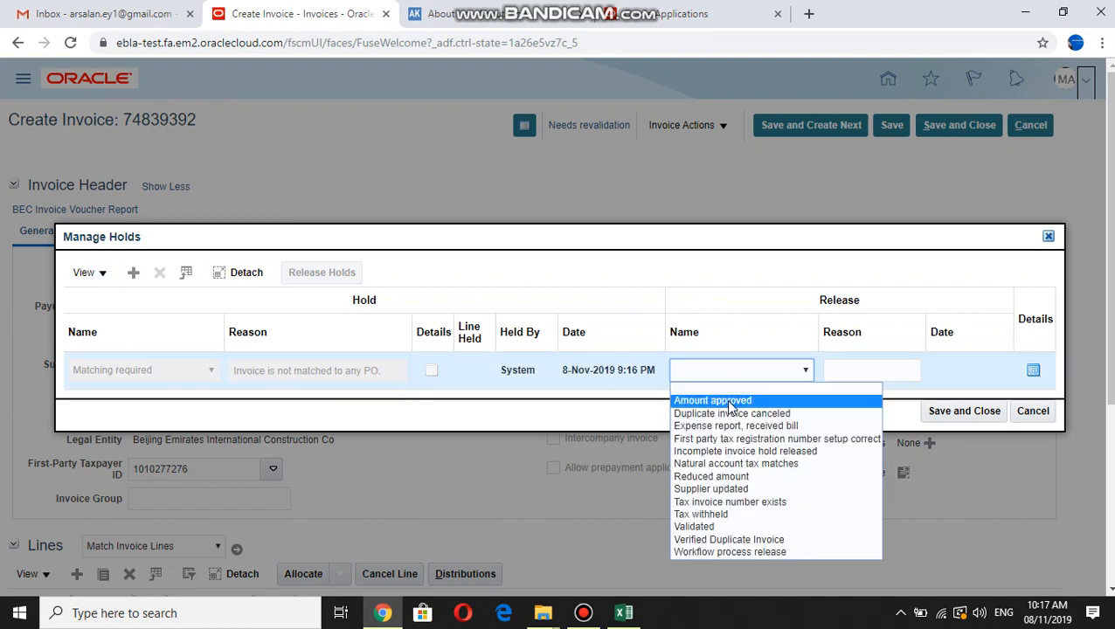
click(728, 401)
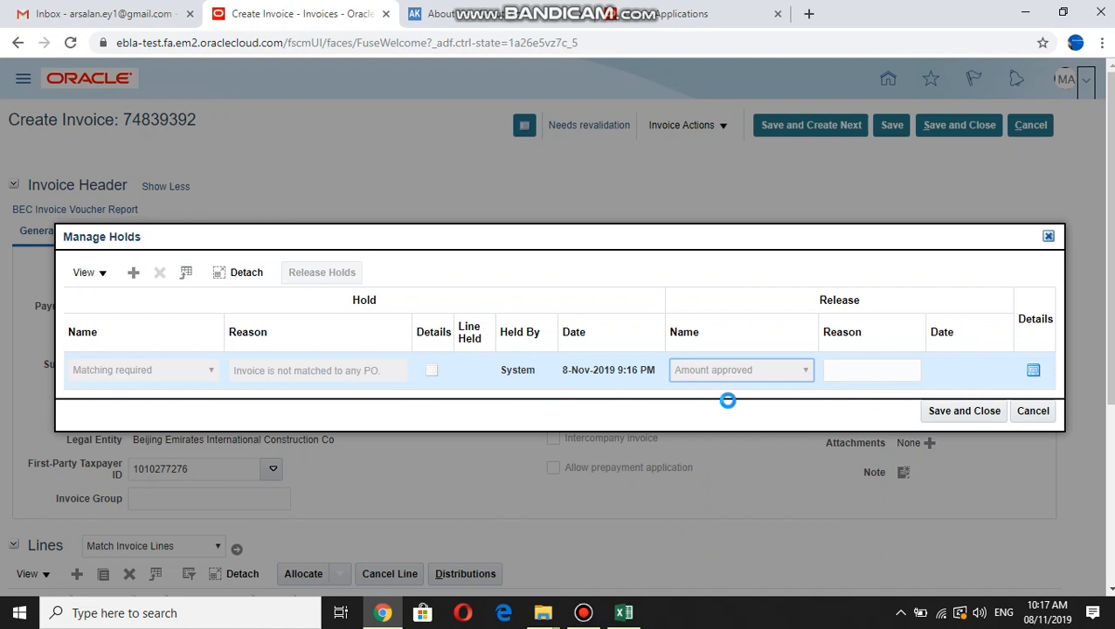
click(949, 416)
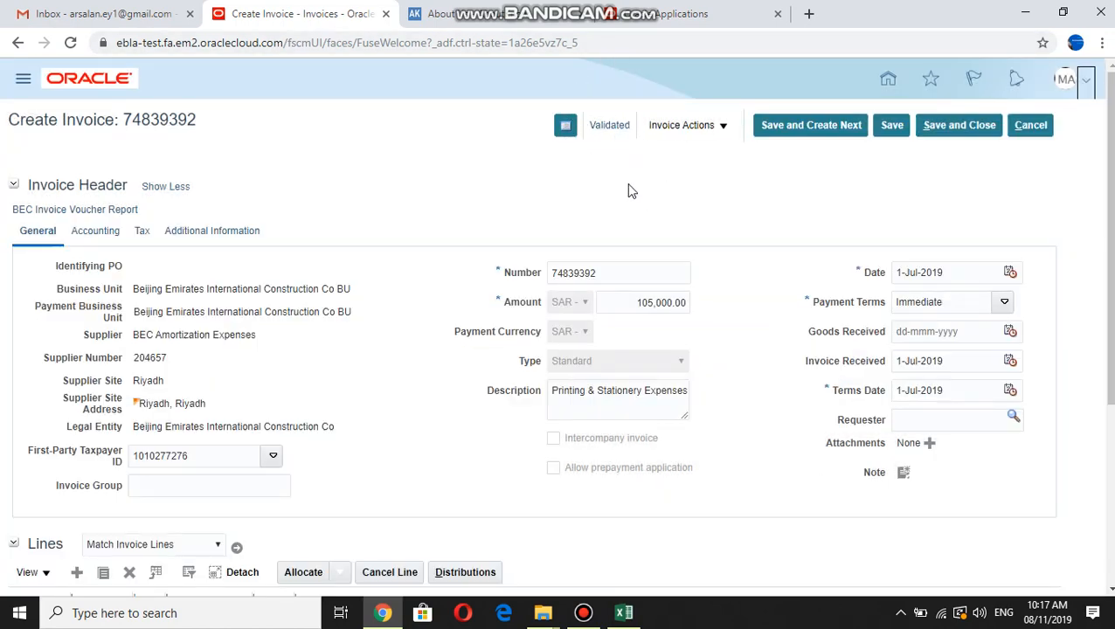
- Post the validated invoice to the ledger and open its accounting entries
click(712, 136)
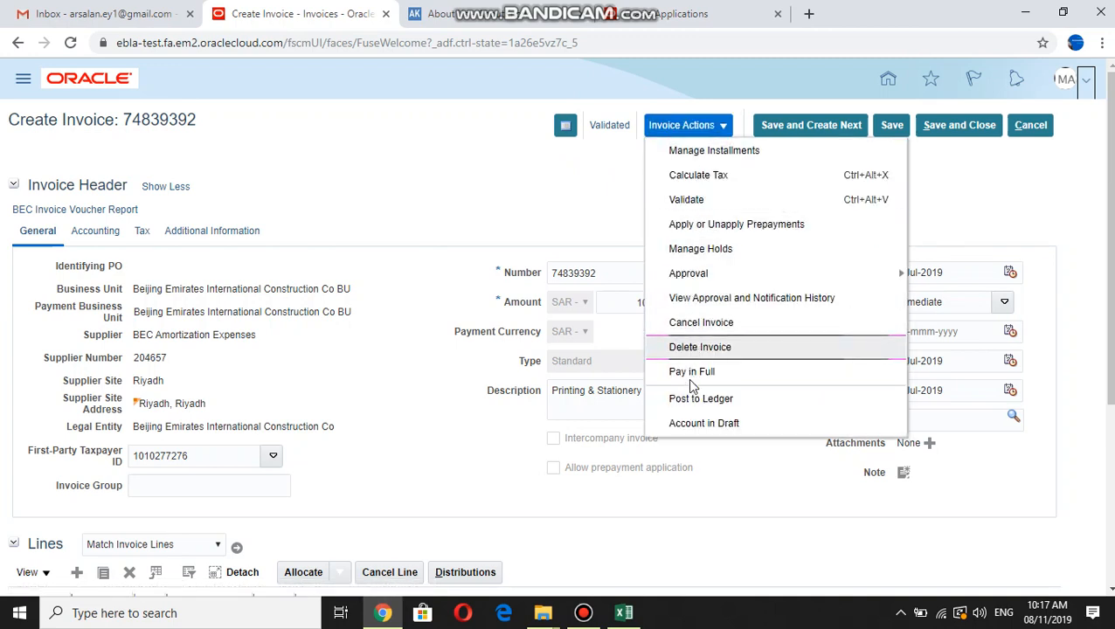
click(724, 399)
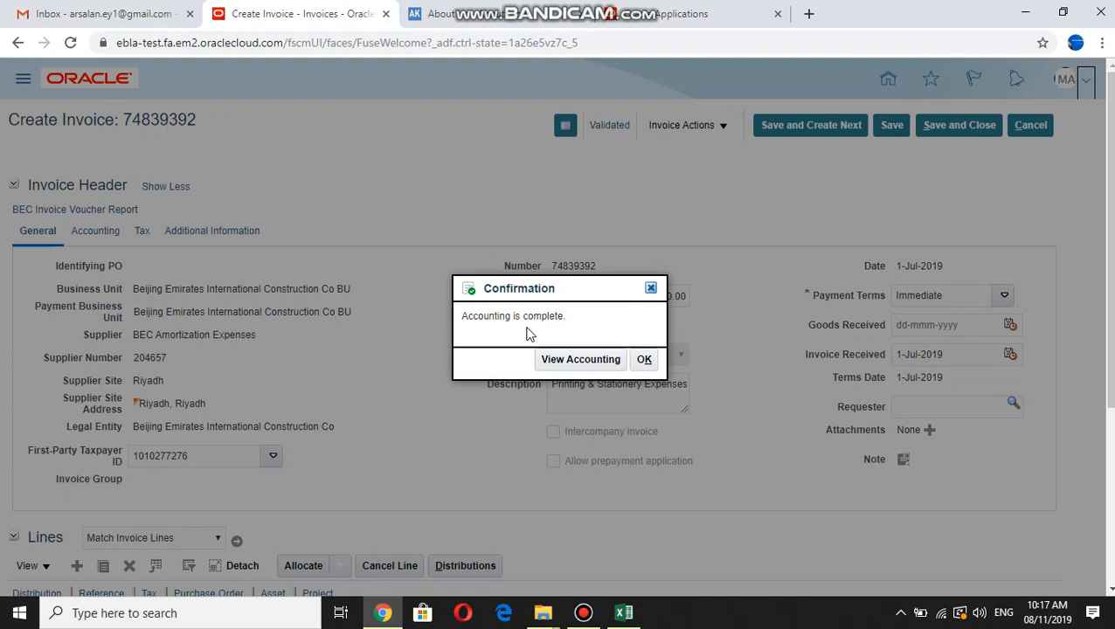
click(581, 361)
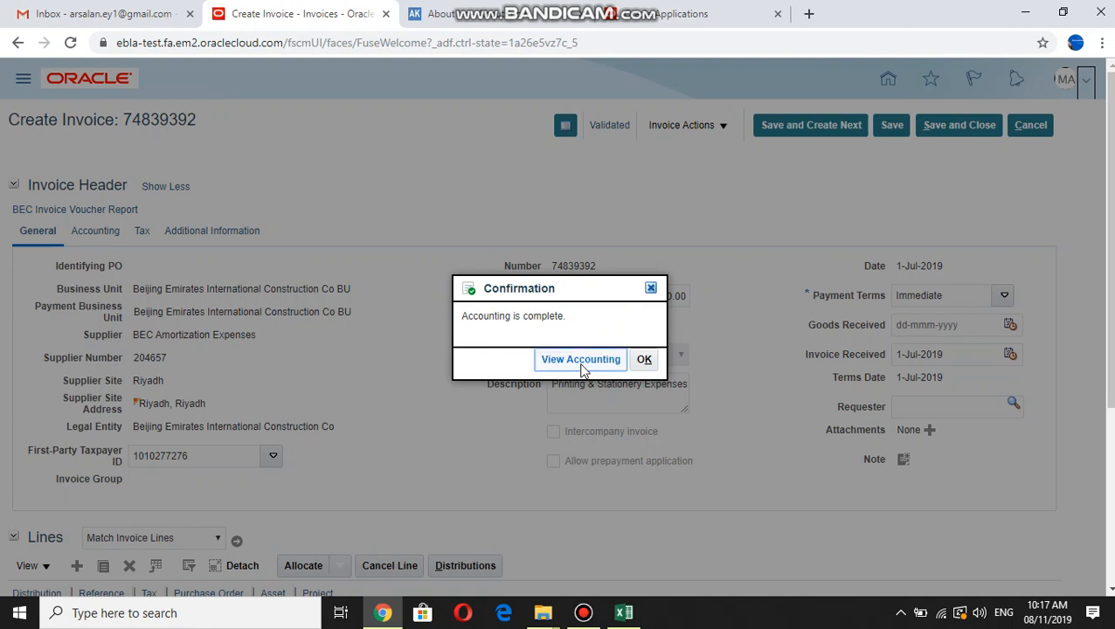